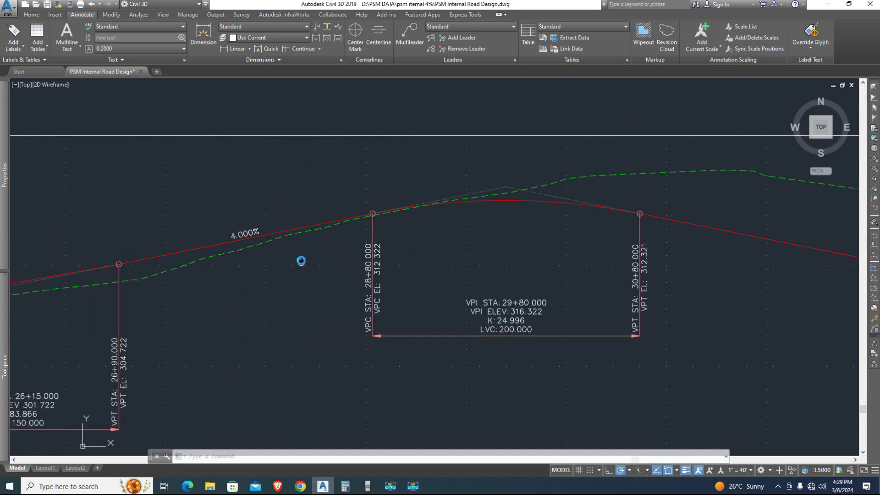
Pan and zoom along the profile to read the VPC and VPT stations and the −4.001% grade.
{"action": "middle_click_drag", "start_coordinate": [456, 275], "coordinate": [393, 255]}
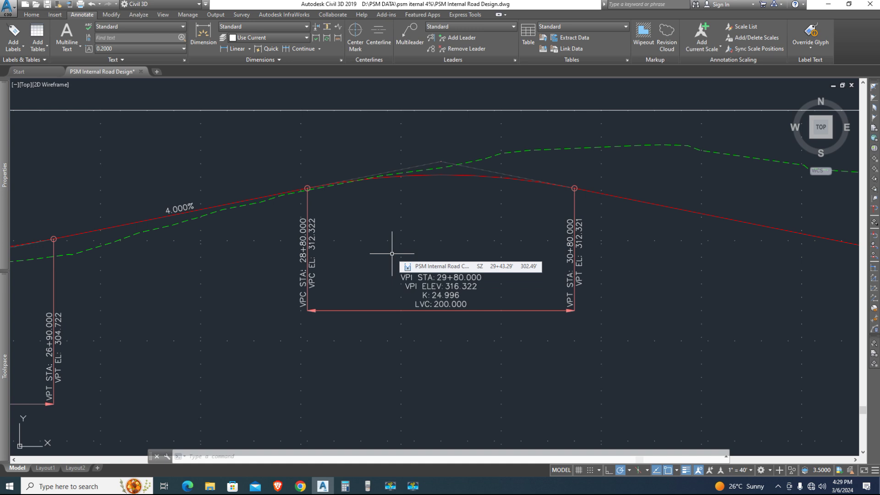
{"action": "middle_click_drag", "start_coordinate": [553, 283], "coordinate": [512, 279]}
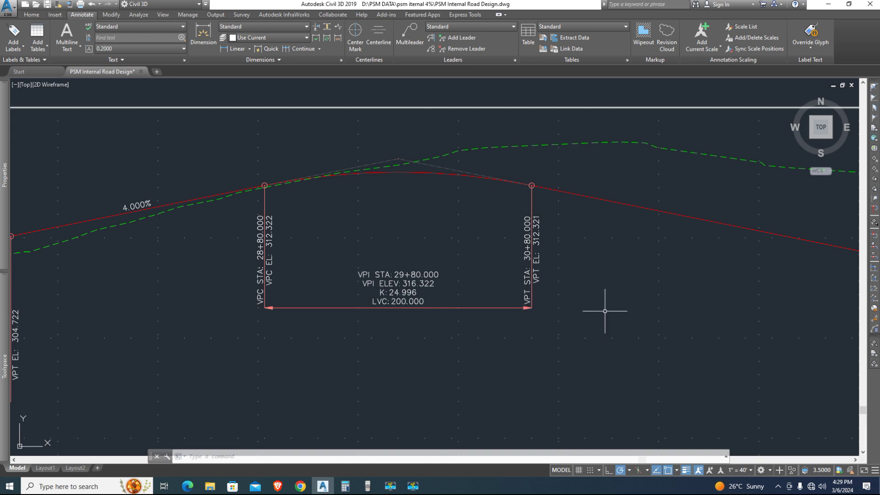
{"action": "middle_click_drag", "start_coordinate": [622, 311], "coordinate": [596, 305]}
{"action": "middle_click_drag", "start_coordinate": [273, 266], "coordinate": [387, 277]}
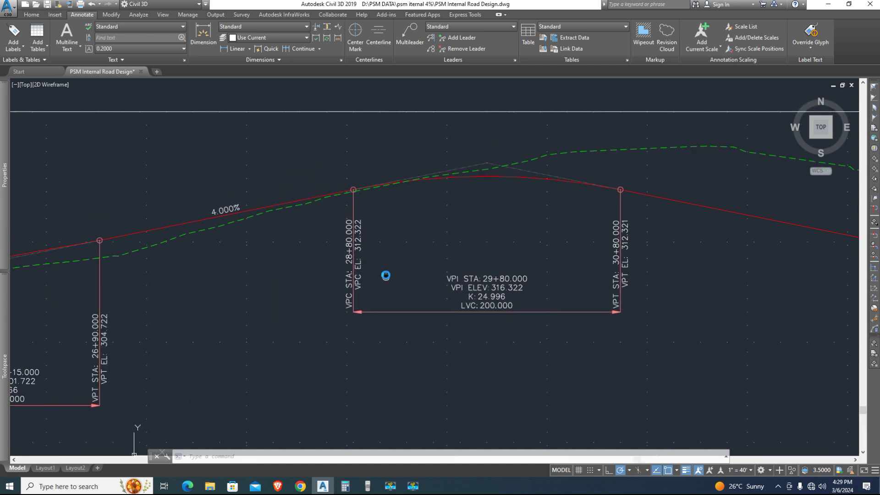
{"action": "scroll", "coordinate": [208, 227], "scroll_direction": "up", "scroll_amount": 2}
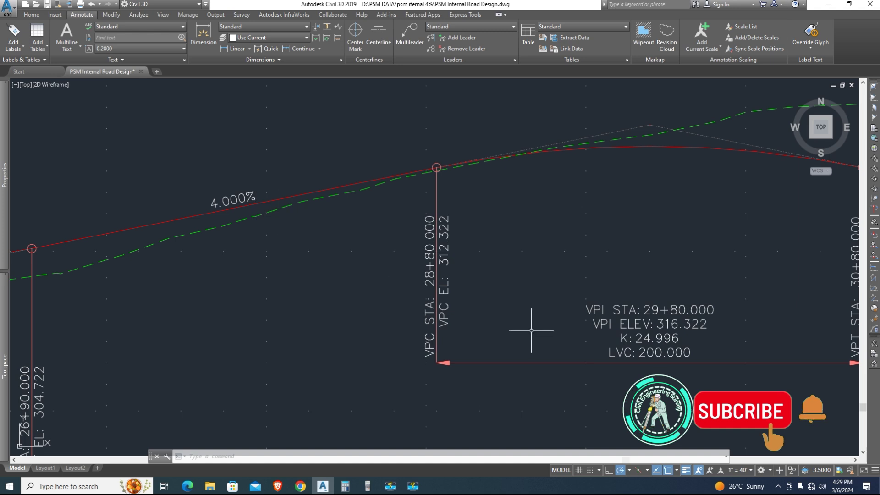
{"action": "middle_click_drag", "start_coordinate": [531, 324], "coordinate": [485, 306]}
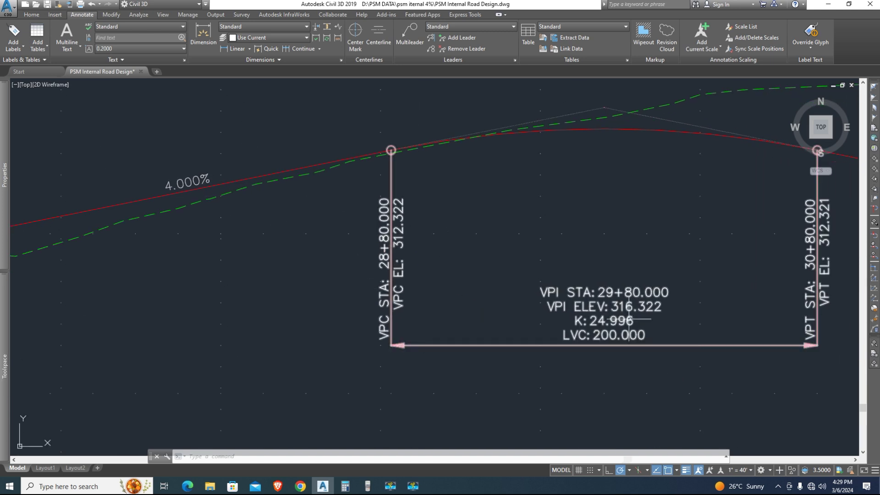
{"action": "middle_click_drag", "start_coordinate": [740, 337], "coordinate": [688, 335]}
{"action": "scroll", "coordinate": [324, 295], "scroll_direction": "down", "scroll_amount": 2}
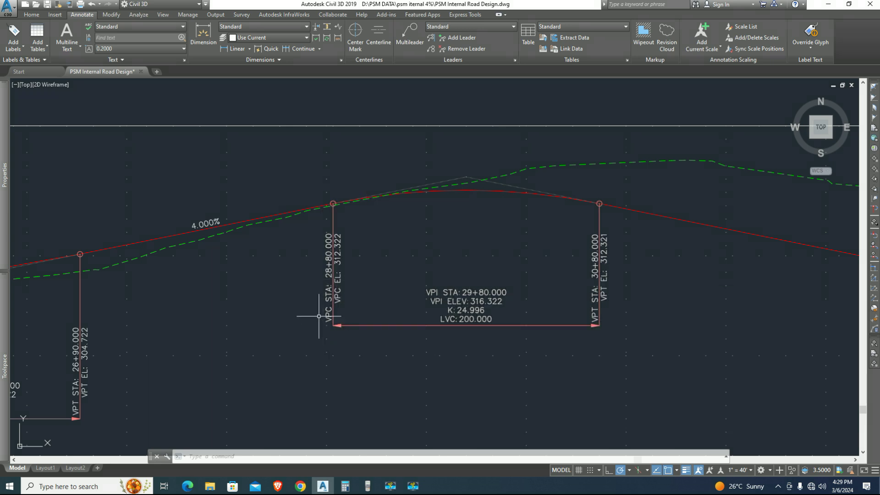
{"action": "scroll", "coordinate": [467, 166], "scroll_direction": "up", "scroll_amount": 6}
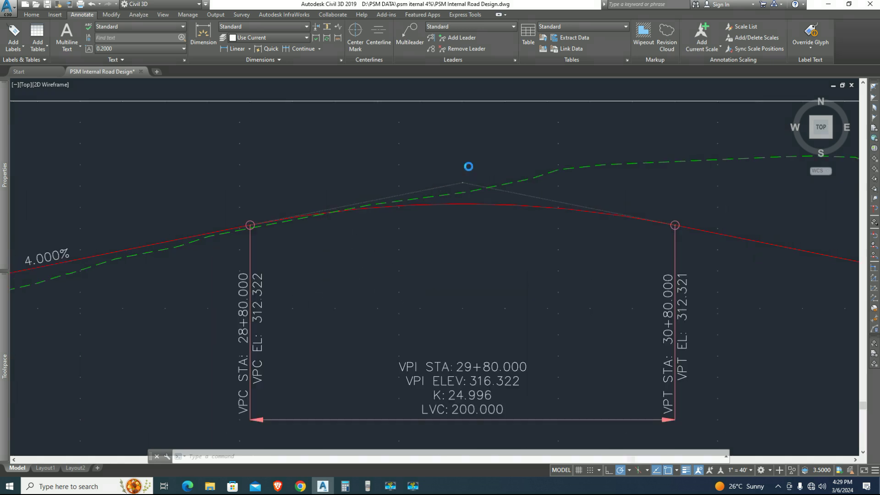
{"action": "scroll", "coordinate": [454, 225], "scroll_direction": "down", "scroll_amount": 5}
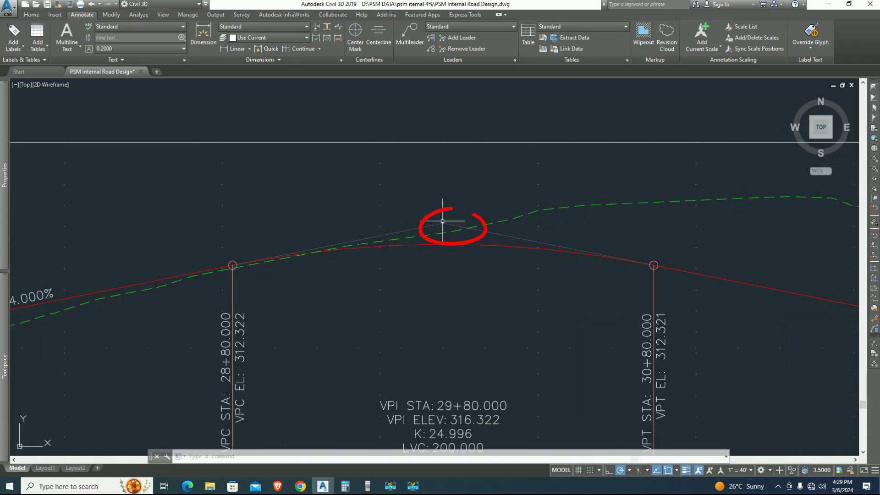
{"action": "scroll", "coordinate": [456, 371], "scroll_direction": "up", "scroll_amount": 4}
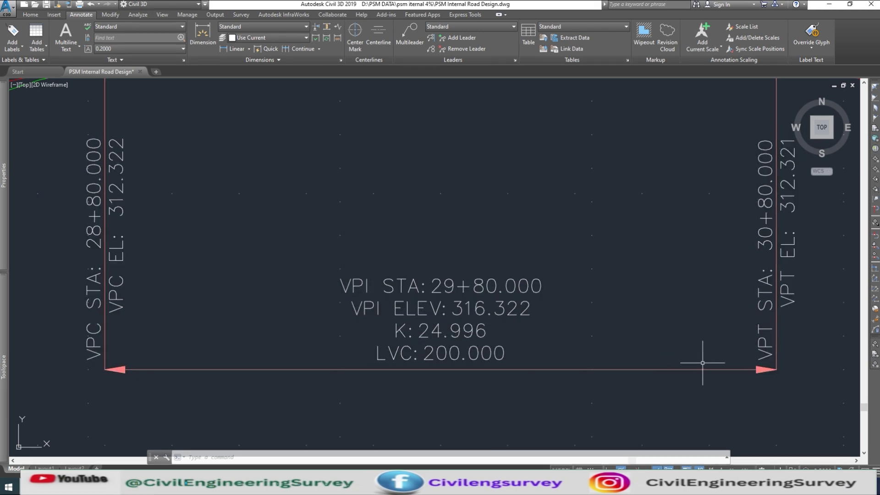
{"action": "middle_click_drag", "start_coordinate": [702, 356], "coordinate": [459, 365]}
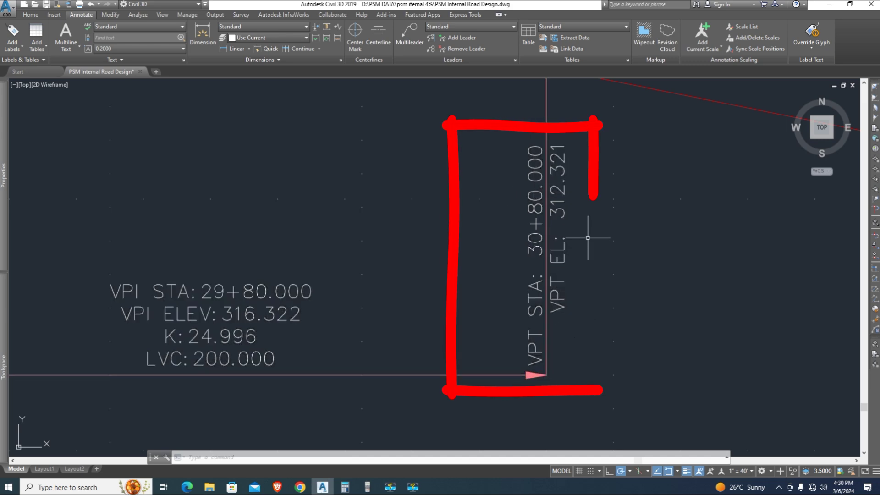
{"action": "scroll", "coordinate": [564, 200], "scroll_direction": "down", "scroll_amount": 4}
{"action": "middle_click_drag", "start_coordinate": [574, 207], "coordinate": [385, 242]}
{"action": "scroll", "coordinate": [275, 236], "scroll_direction": "down", "scroll_amount": 5}
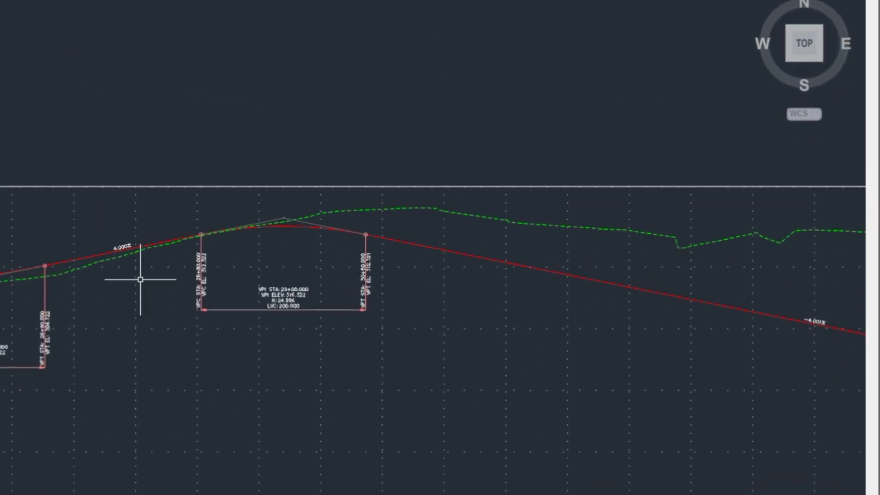
{"action": "scroll", "coordinate": [184, 278], "scroll_direction": "up", "scroll_amount": 5}
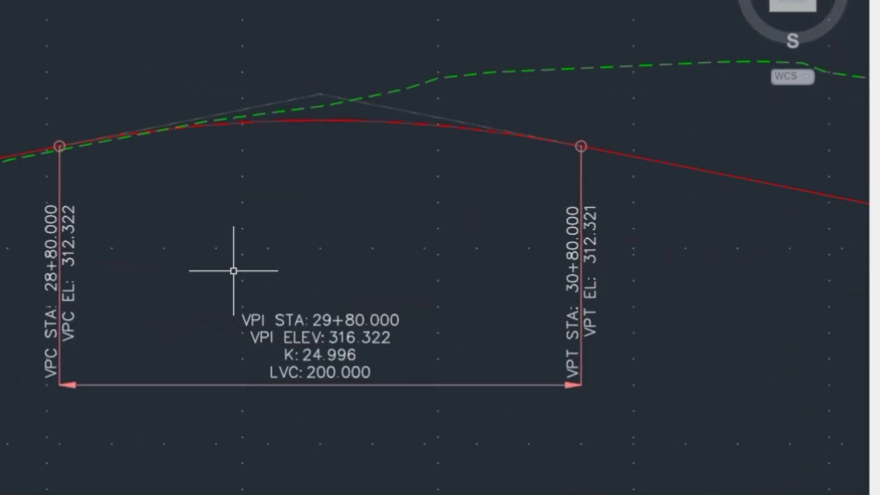
{"action": "middle_click_drag", "start_coordinate": [364, 266], "coordinate": [248, 274]}
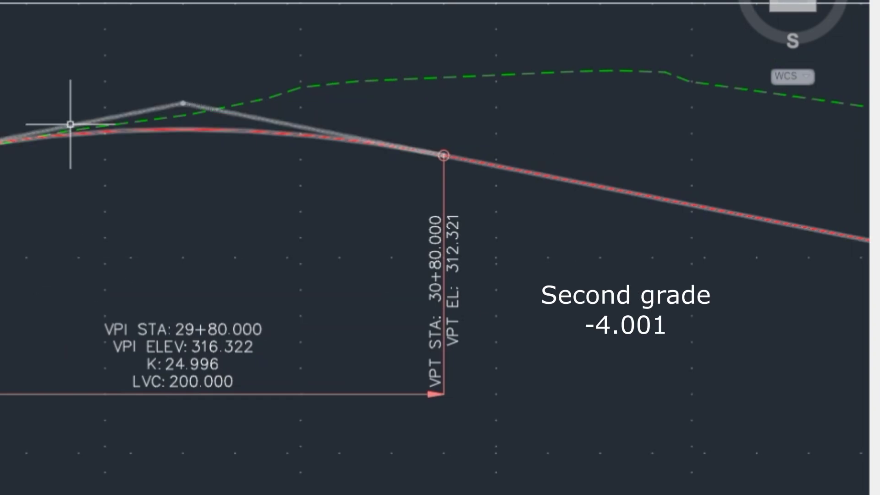
{"action": "middle_click_drag", "start_coordinate": [28, 192], "coordinate": [1, 191]}
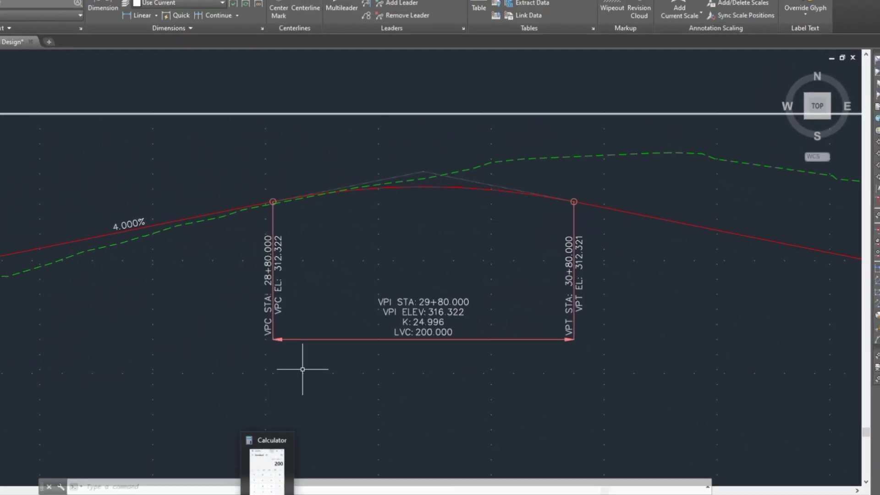
{"action": "scroll", "coordinate": [321, 309], "scroll_direction": "up", "scroll_amount": 2}
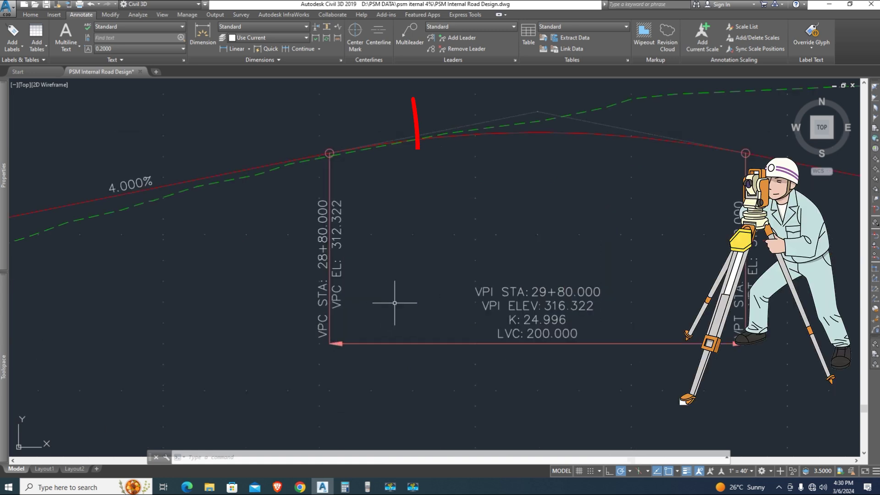
{"action": "middle_click_drag", "start_coordinate": [457, 286], "coordinate": [393, 309]}
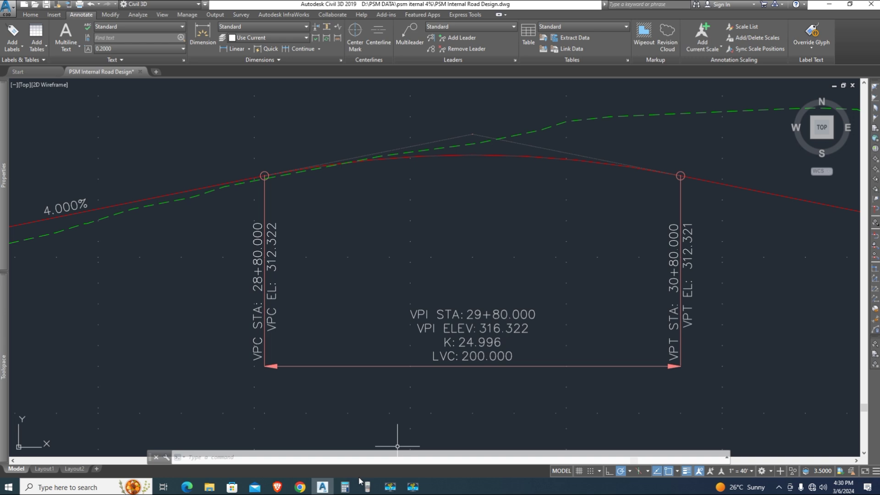
Compute 3080 − 2880 = 200 in Windows Calculator and move the calculator aside.
{"action": "left_click", "coordinate": [345, 487]}
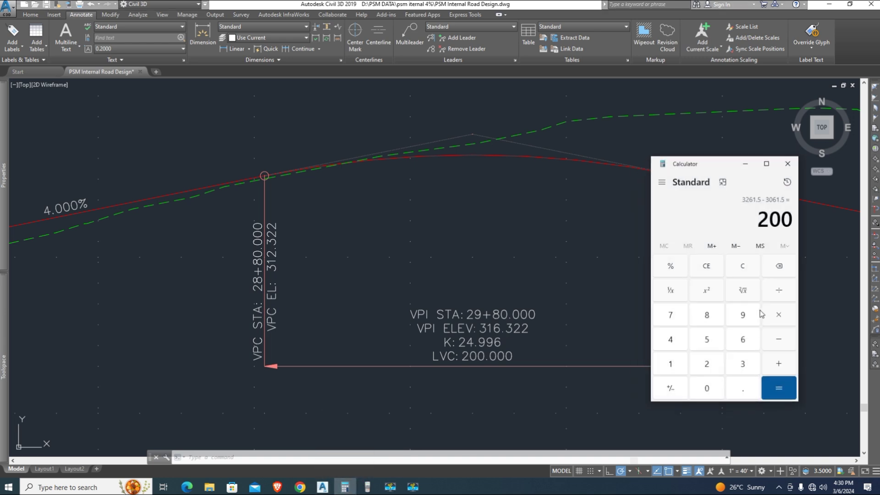
{"action": "left_click", "coordinate": [743, 268]}
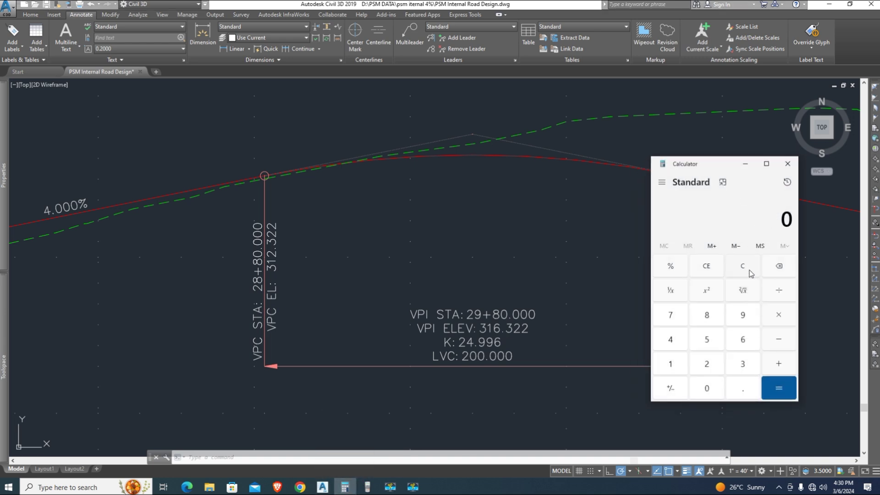
{"action": "left_click_drag", "start_coordinate": [696, 173], "coordinate": [411, 163]}
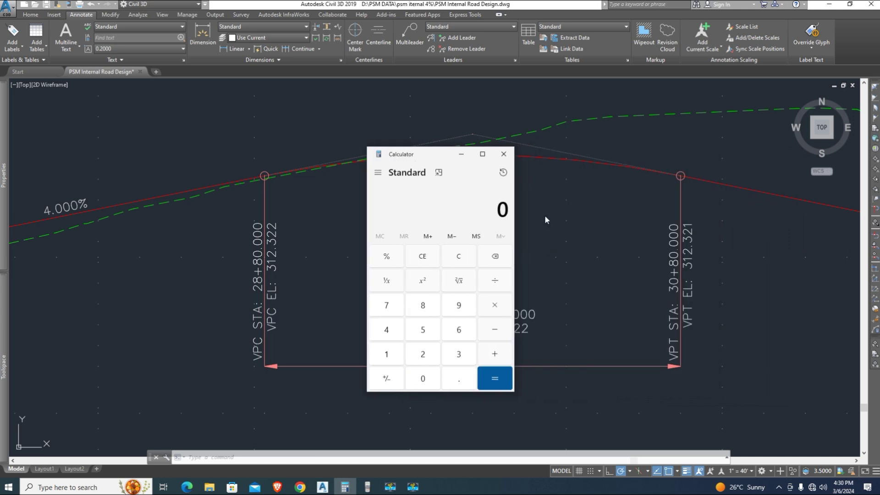
{"action": "left_click", "coordinate": [423, 385]}
{"action": "left_click", "coordinate": [423, 305]}
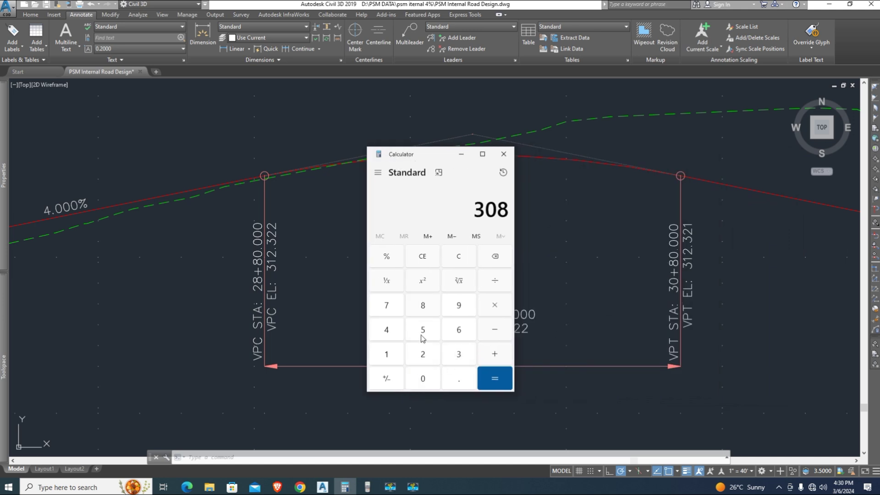
{"action": "left_click", "coordinate": [424, 382]}
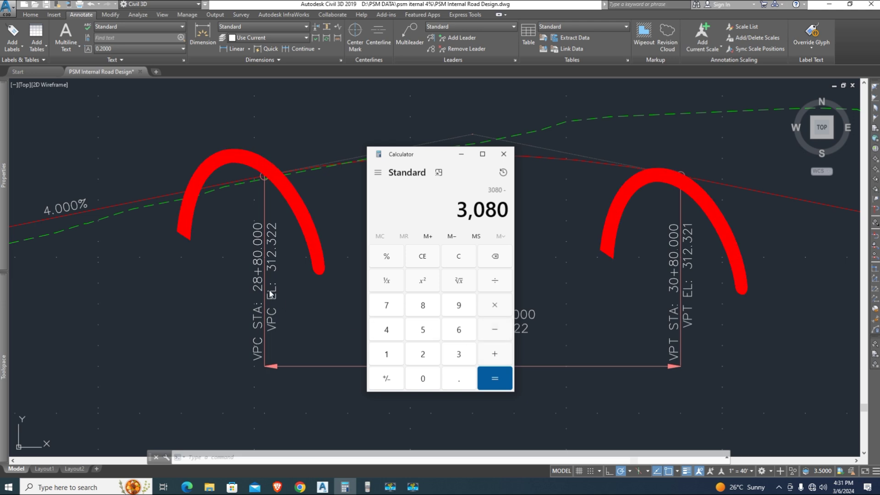
{"action": "left_click", "coordinate": [432, 354]}
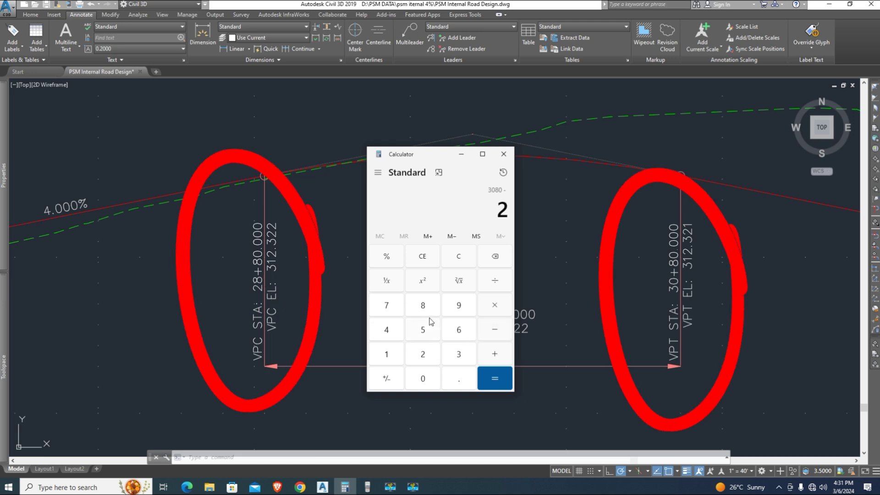
{"action": "left_click", "coordinate": [424, 309]}
{"action": "left_click", "coordinate": [423, 314]}
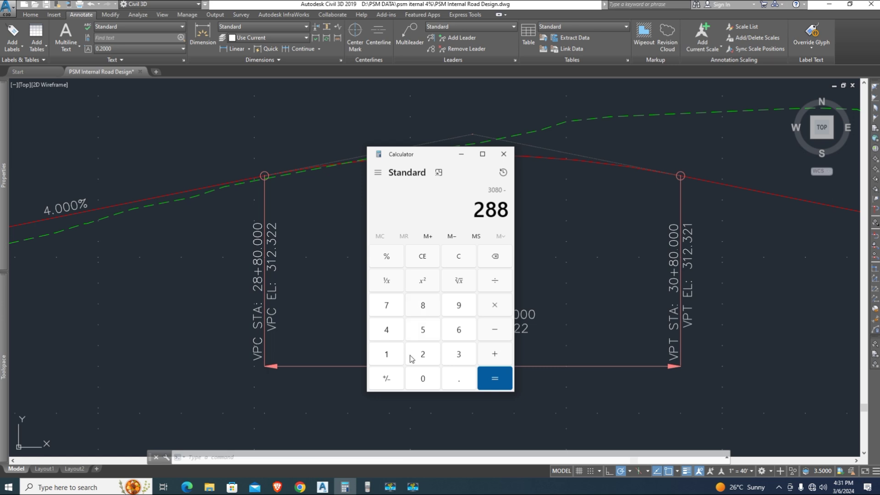
{"action": "left_click", "coordinate": [423, 380]}
{"action": "left_click", "coordinate": [498, 378]}
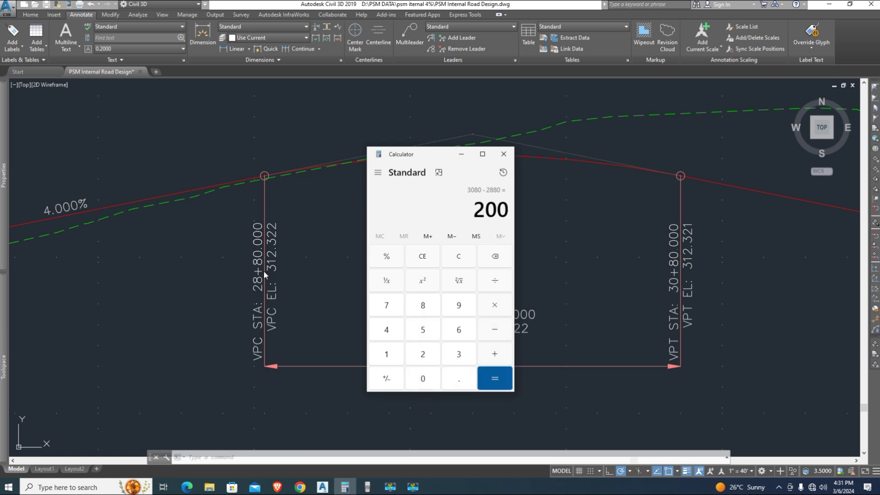
{"action": "left_click_drag", "start_coordinate": [443, 153], "coordinate": [717, 168]}
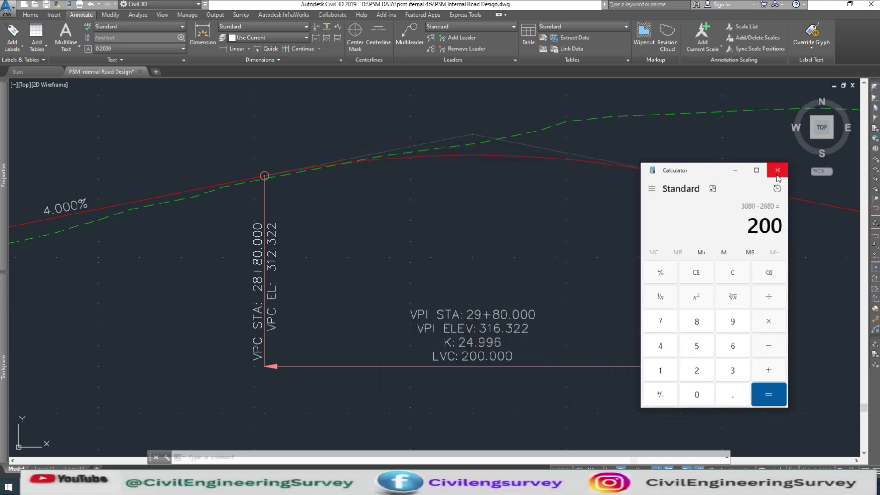
Swap Windows Calculator for the fx-991ES emulator beside the VPC labels and clear it with AC.
{"action": "left_click", "coordinate": [736, 171]}
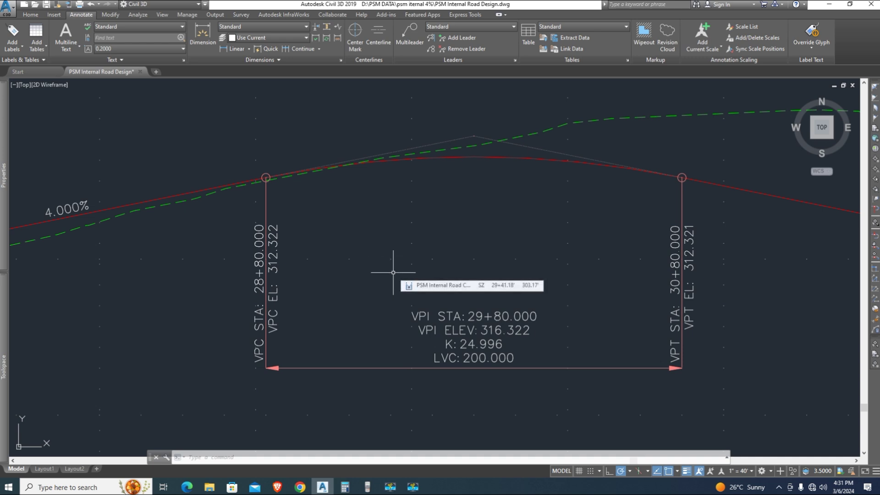
{"action": "left_click", "coordinate": [364, 488]}
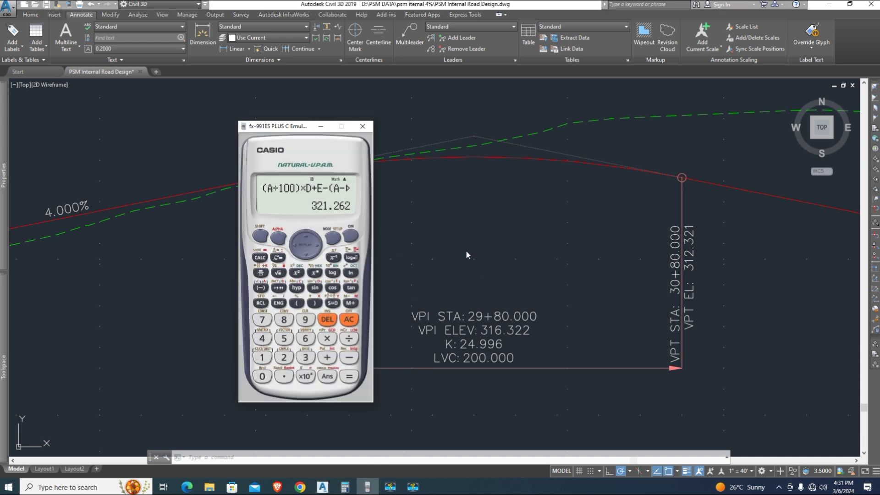
{"action": "left_click_drag", "start_coordinate": [271, 134], "coordinate": [548, 104]}
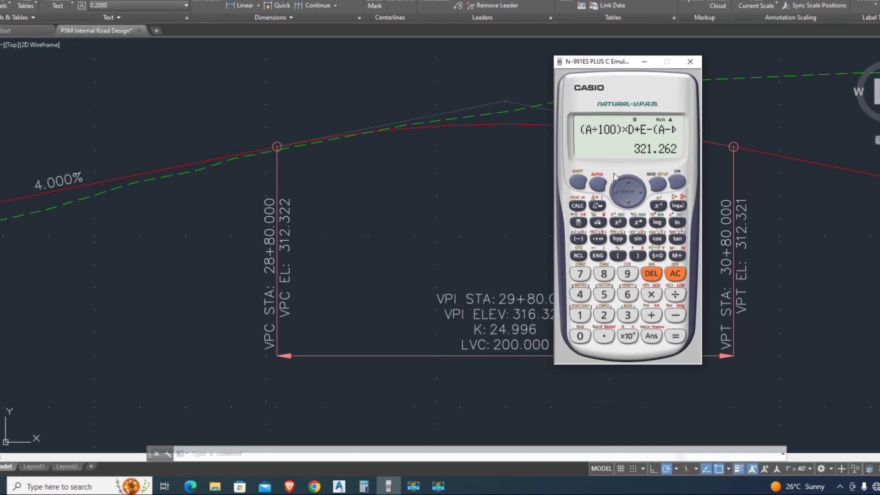
{"action": "left_click", "coordinate": [698, 264]}
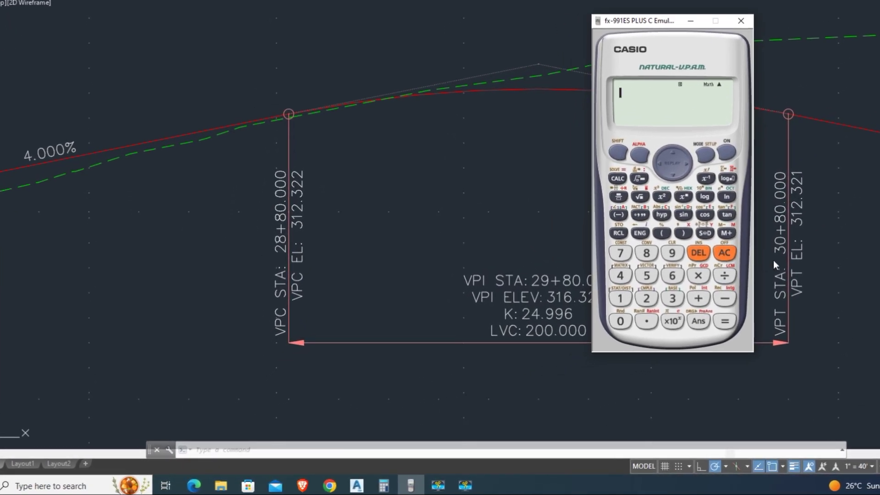
Key in the grade term of the formula, (A÷100)×D+E.
{"action": "left_click", "coordinate": [663, 233]}
{"action": "left_click", "coordinate": [621, 299]}
{"action": "left_click", "coordinate": [623, 322]}
{"action": "left_click", "coordinate": [624, 322]}
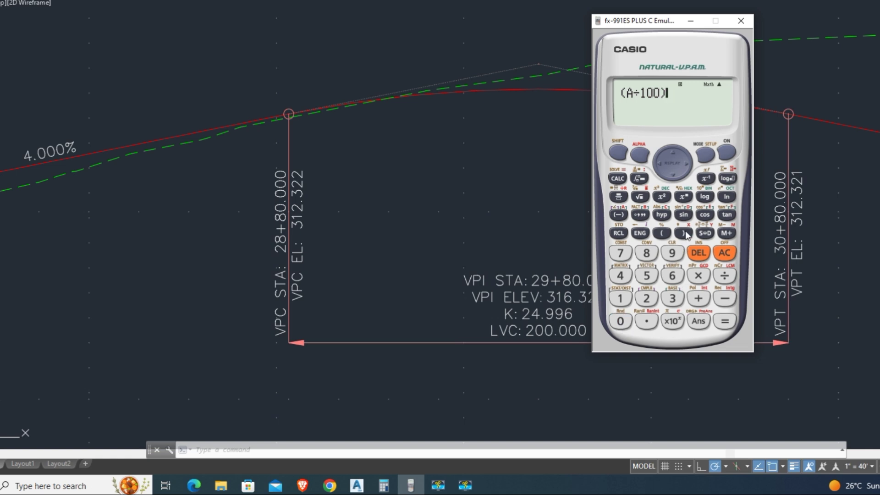
{"action": "left_click", "coordinate": [700, 276]}
{"action": "left_click", "coordinate": [640, 155]}
{"action": "left_click", "coordinate": [705, 215]}
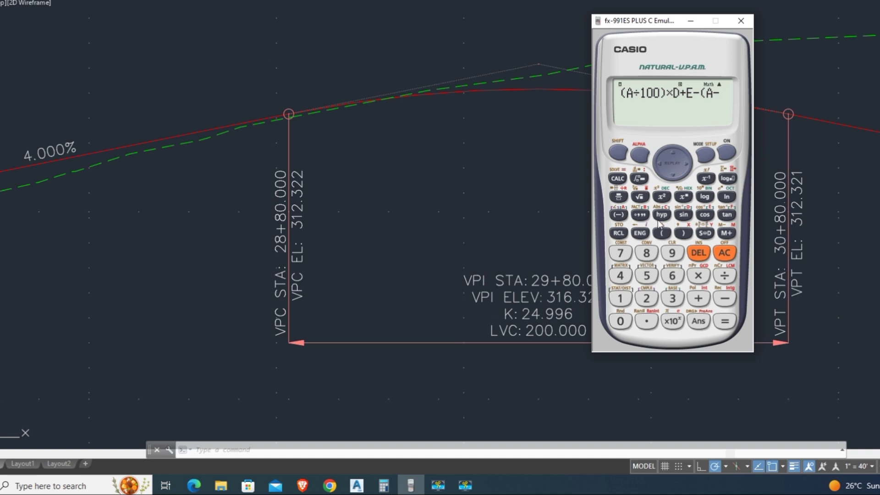
Finish the curve term −(A−B)÷(200×C)×D².
{"action": "left_click", "coordinate": [642, 216]}
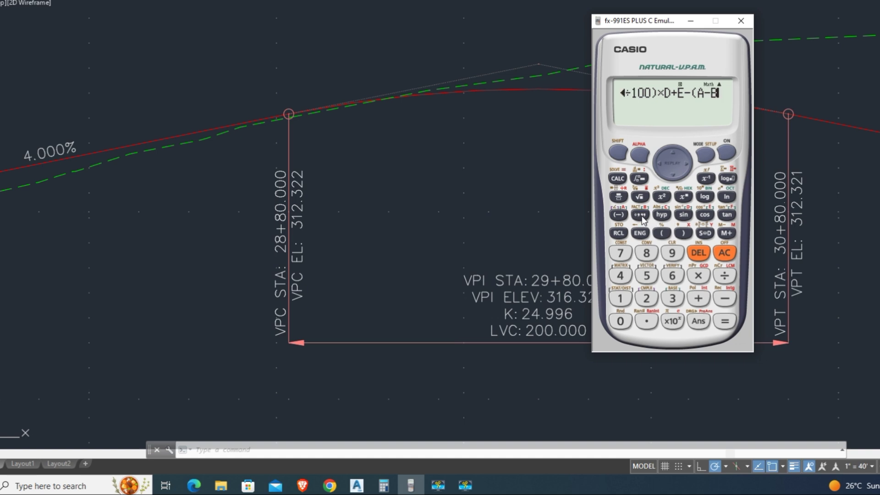
{"action": "left_click", "coordinate": [690, 234]}
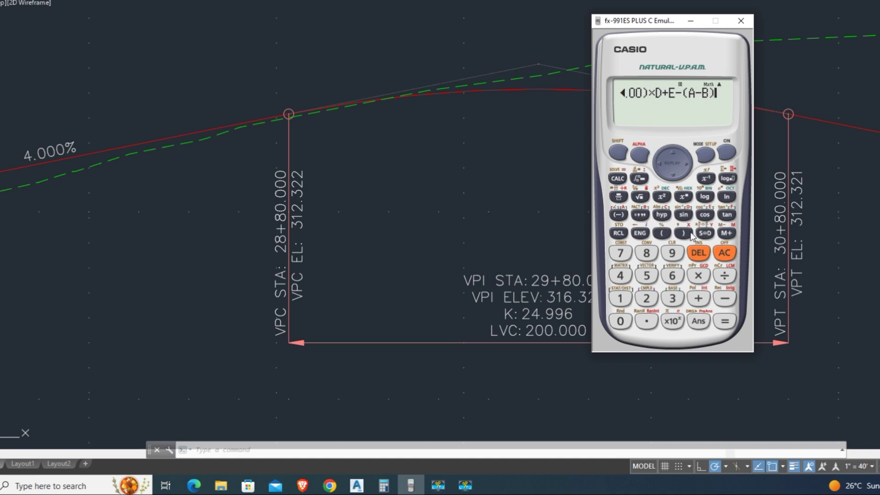
{"action": "left_click", "coordinate": [725, 279]}
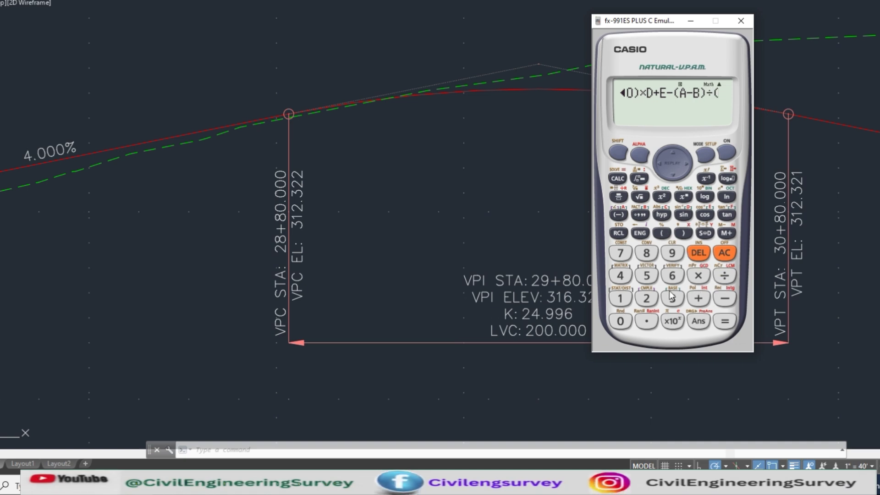
{"action": "left_click", "coordinate": [647, 300]}
{"action": "left_click", "coordinate": [620, 324]}
{"action": "left_click", "coordinate": [620, 324]}
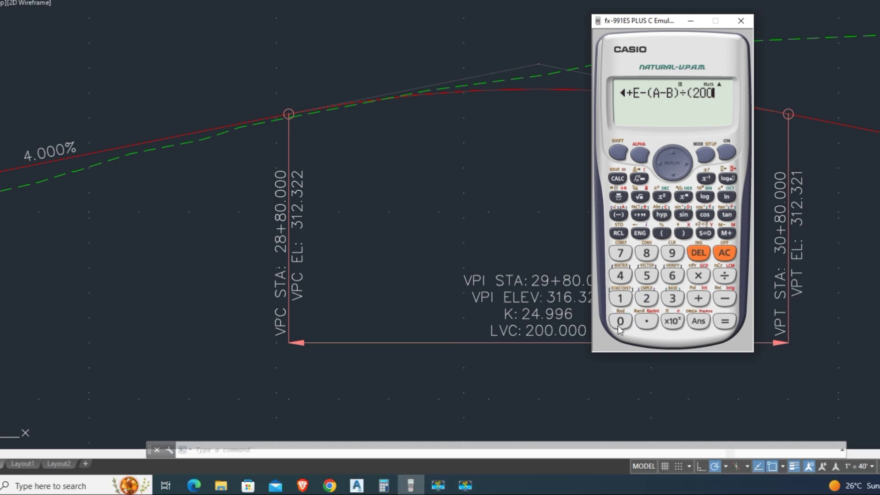
{"action": "left_click", "coordinate": [698, 275]}
{"action": "left_click", "coordinate": [667, 213]}
{"action": "left_click", "coordinate": [683, 233]}
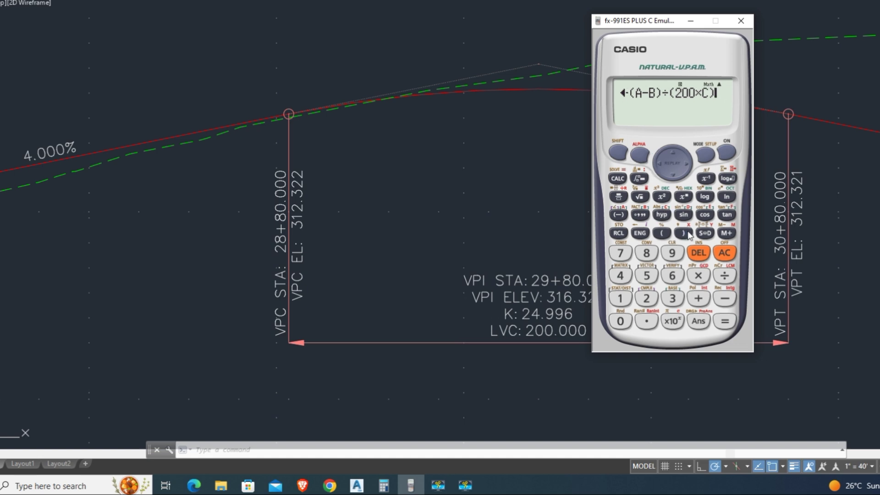
{"action": "left_click", "coordinate": [706, 275]}
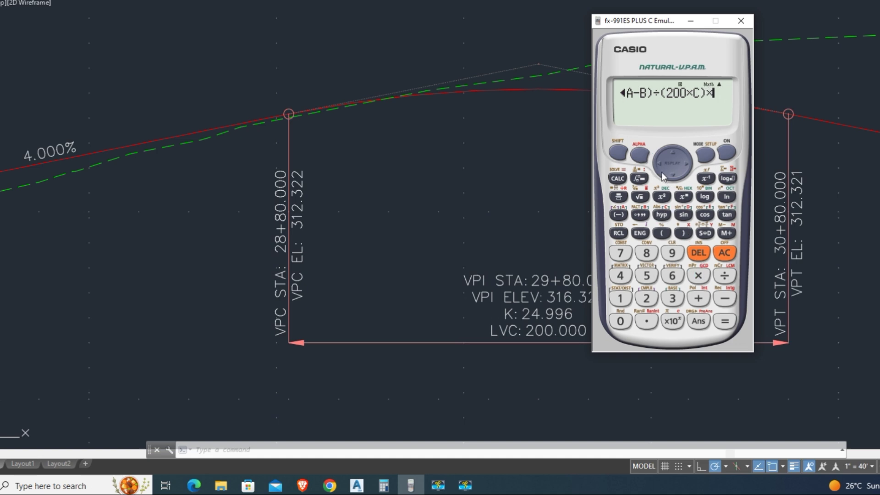
{"action": "left_click", "coordinate": [684, 216]}
{"action": "left_click", "coordinate": [670, 198]}
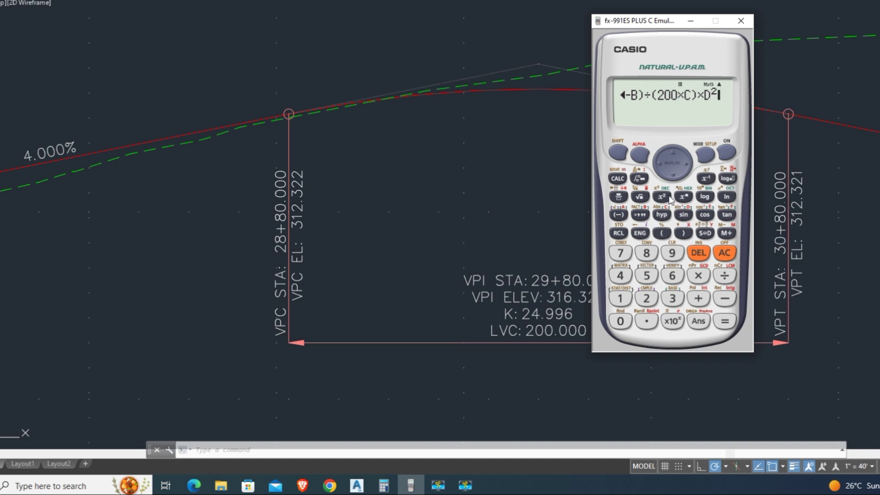
Start CALC on the formula and keep A = 4.
{"action": "left_click", "coordinate": [619, 180]}
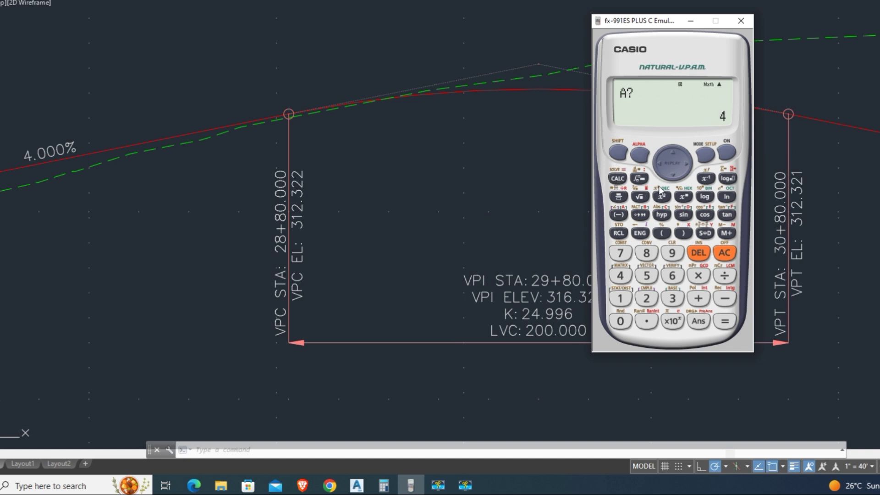
{"action": "left_click_drag", "start_coordinate": [617, 23], "coordinate": [652, 30]}
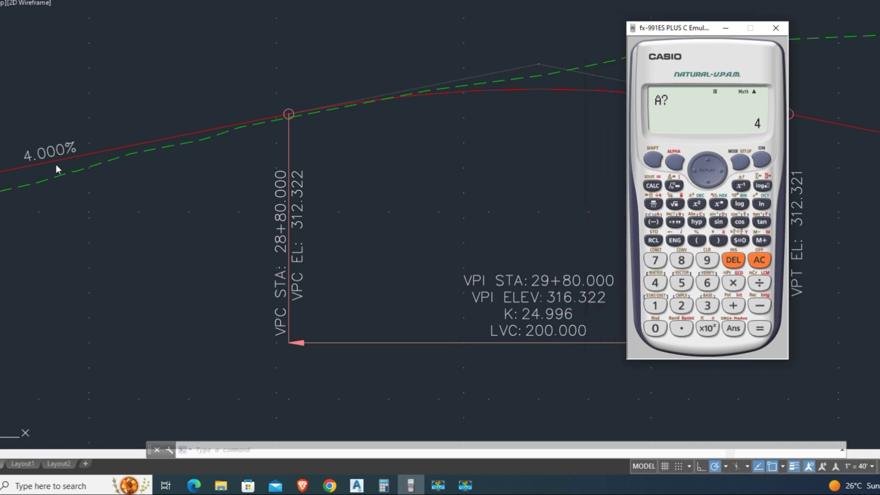
{"action": "mouse_move", "coordinate": [705, 36]}
{"action": "left_mouse_down"}
{"action": "mouse_move", "coordinate": [442, 33]}
{"action": "mouse_move", "coordinate": [446, 39]}
{"action": "left_mouse_up"}
{"action": "scroll", "coordinate": [177, 190], "scroll_direction": "down", "scroll_amount": 2}
{"action": "scroll", "coordinate": [67, 165], "scroll_direction": "up", "scroll_amount": 4}
{"action": "scroll", "coordinate": [67, 165], "scroll_direction": "up", "scroll_amount": 2}
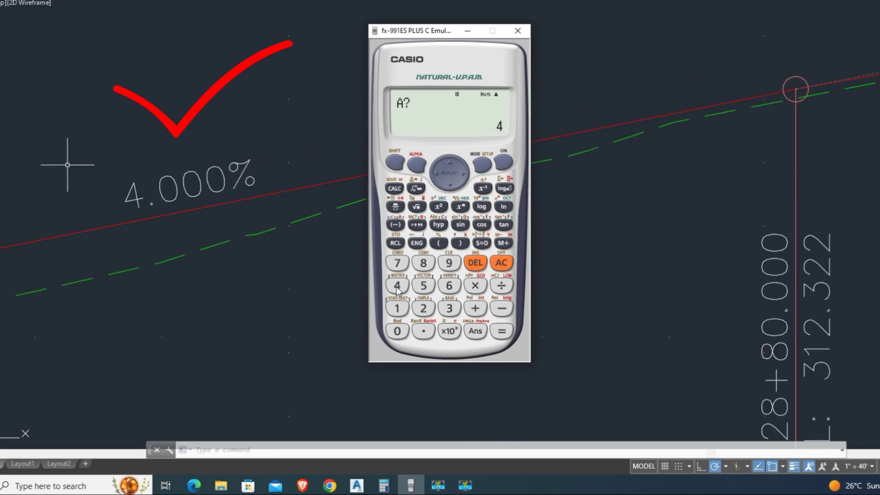
{"action": "left_click", "coordinate": [502, 331]}
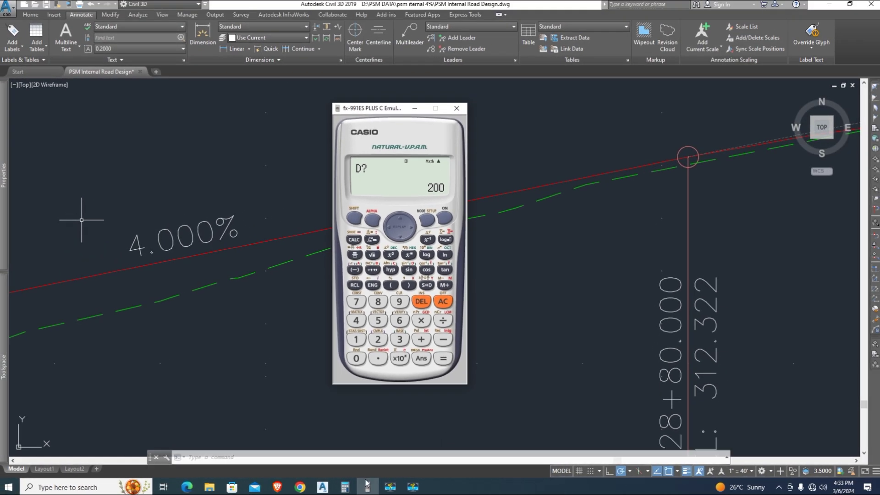
Check the 3080 − 2880 = 200 result and enter D = 200.
{"action": "left_click", "coordinate": [346, 487]}
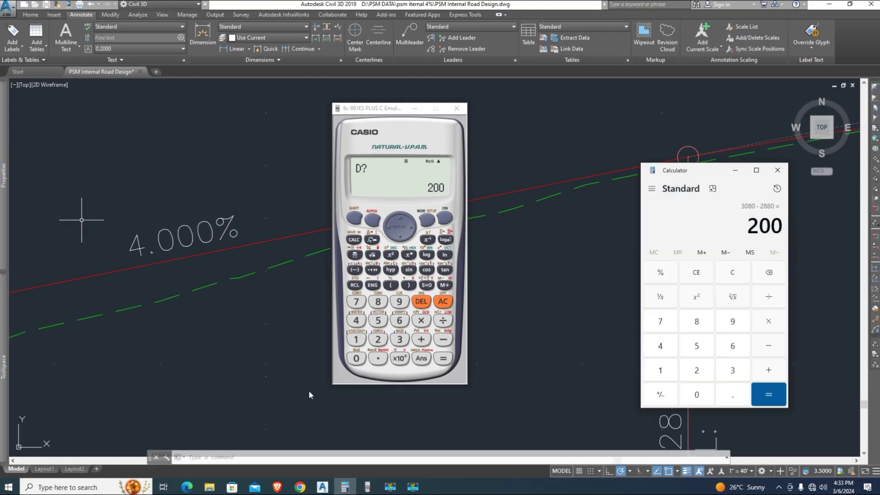
{"action": "left_click", "coordinate": [736, 173]}
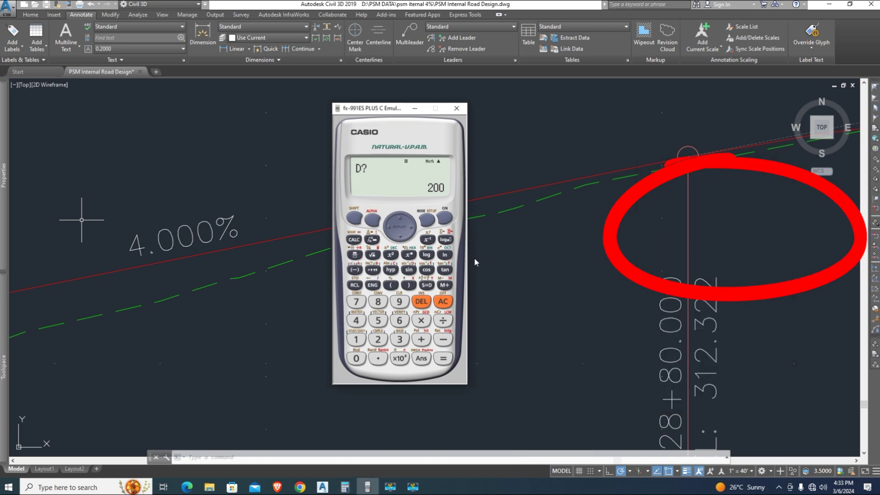
{"action": "left_click", "coordinate": [358, 360]}
{"action": "left_click", "coordinate": [358, 360]}
{"action": "left_click", "coordinate": [444, 359]}
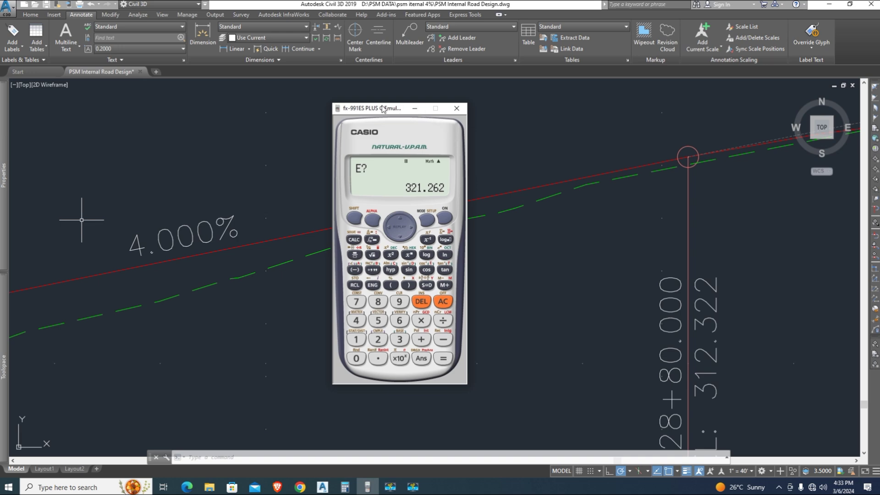
Enter the VPC elevation 312.322 as E.
{"action": "scroll", "coordinate": [606, 230], "scroll_direction": "down", "scroll_amount": 3}
{"action": "scroll", "coordinate": [675, 285], "scroll_direction": "up", "scroll_amount": 3}
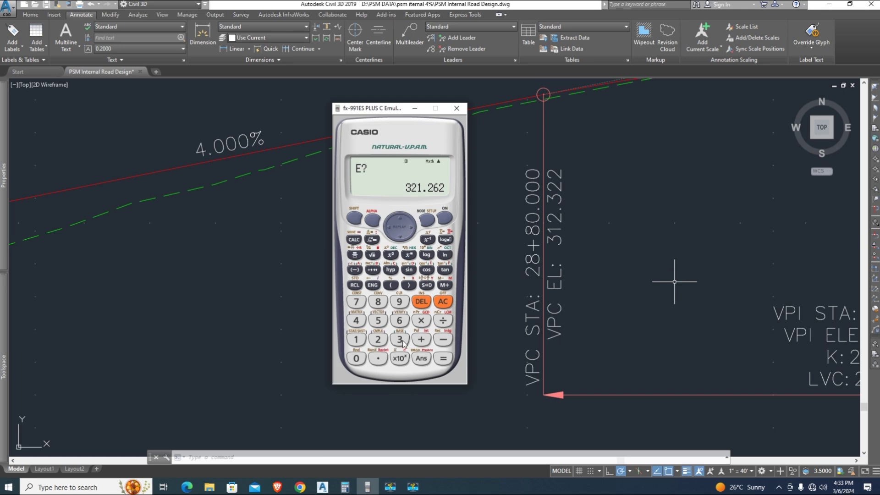
{"action": "left_click", "coordinate": [377, 344]}
{"action": "left_click", "coordinate": [353, 342]}
{"action": "left_click", "coordinate": [357, 339]}
{"action": "left_click", "coordinate": [378, 339]}
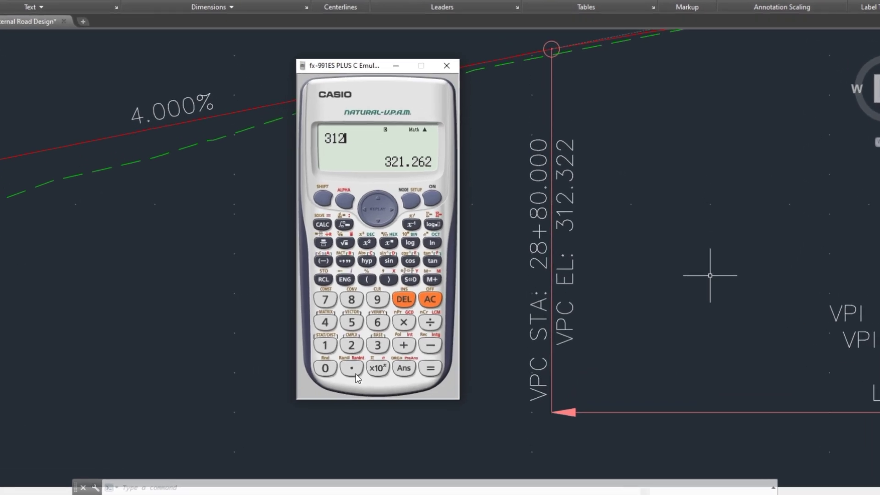
{"action": "left_click", "coordinate": [378, 359]}
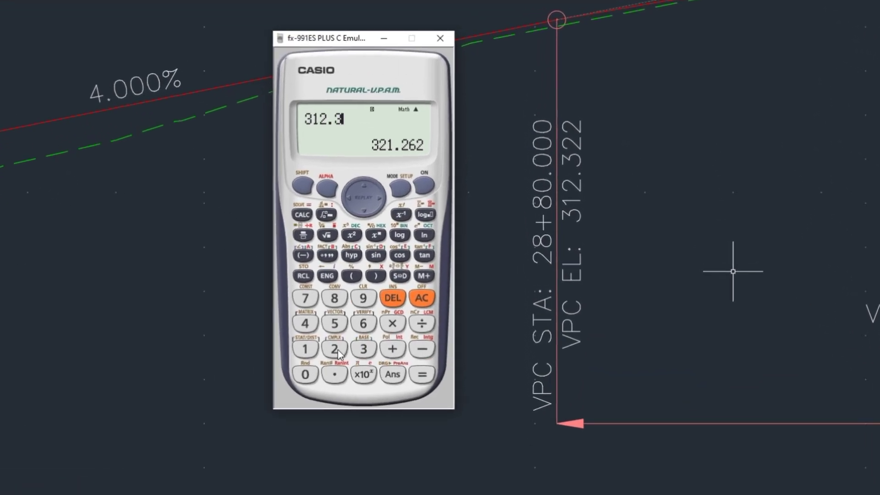
{"action": "left_click", "coordinate": [429, 376]}
Pan to the −4.001% grade label and enter −4.001 for B.
{"action": "scroll", "coordinate": [561, 274], "scroll_direction": "down", "scroll_amount": 3}
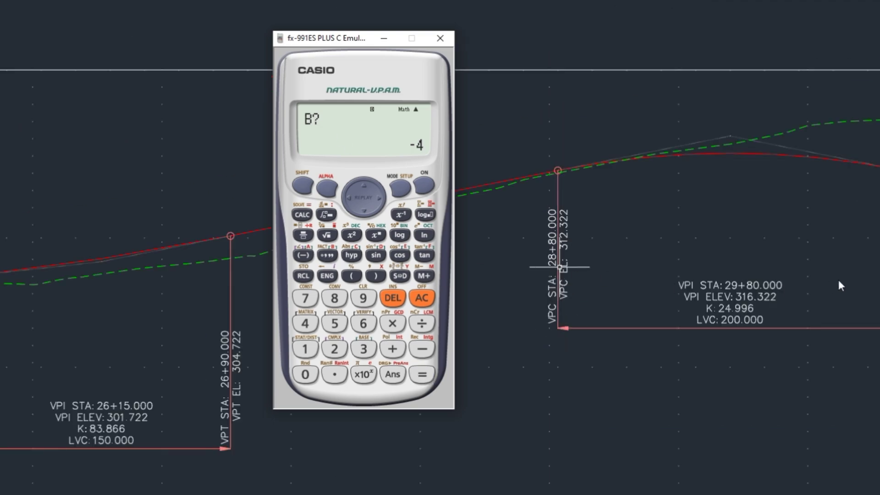
{"action": "left_click", "coordinate": [841, 285]}
{"action": "middle_click_drag", "start_coordinate": [796, 285], "coordinate": [222, 251]}
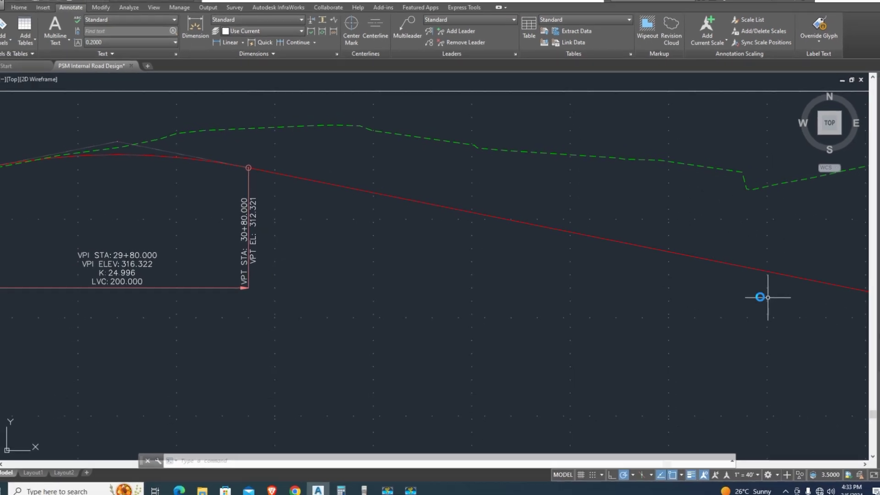
{"action": "middle_click_drag", "start_coordinate": [790, 295], "coordinate": [350, 232]}
{"action": "middle_click_drag", "start_coordinate": [555, 246], "coordinate": [546, 263]}
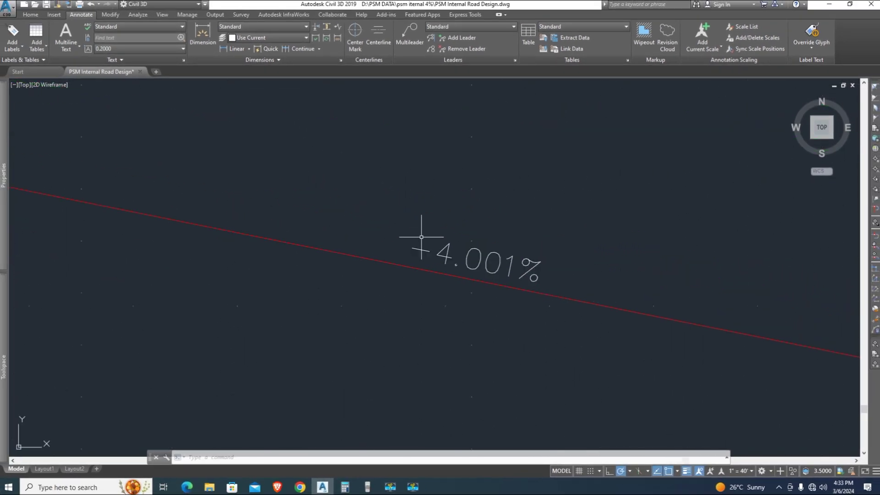
{"action": "left_click", "coordinate": [367, 487]}
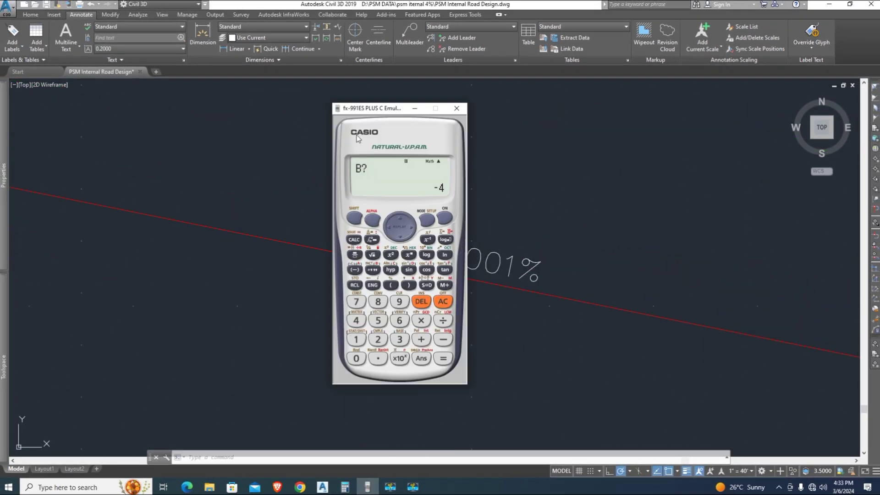
{"action": "left_click_drag", "start_coordinate": [353, 114], "coordinate": [242, 114]}
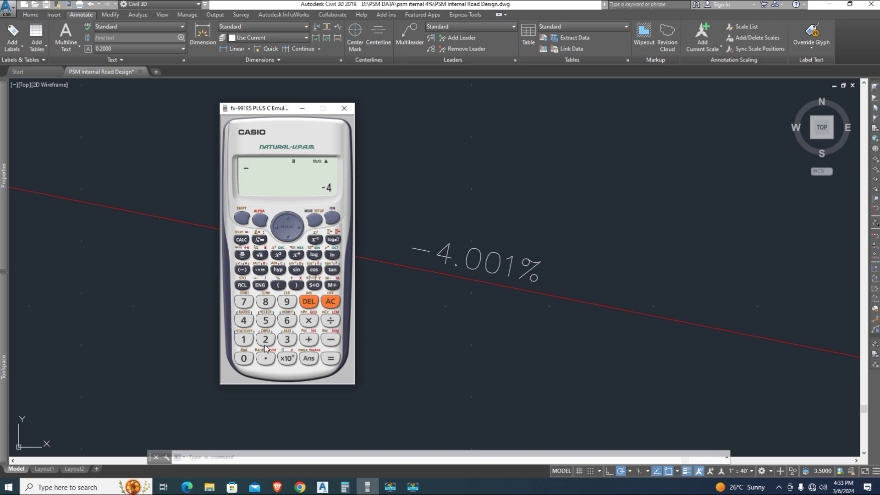
{"action": "double_click", "coordinate": [243, 359]}
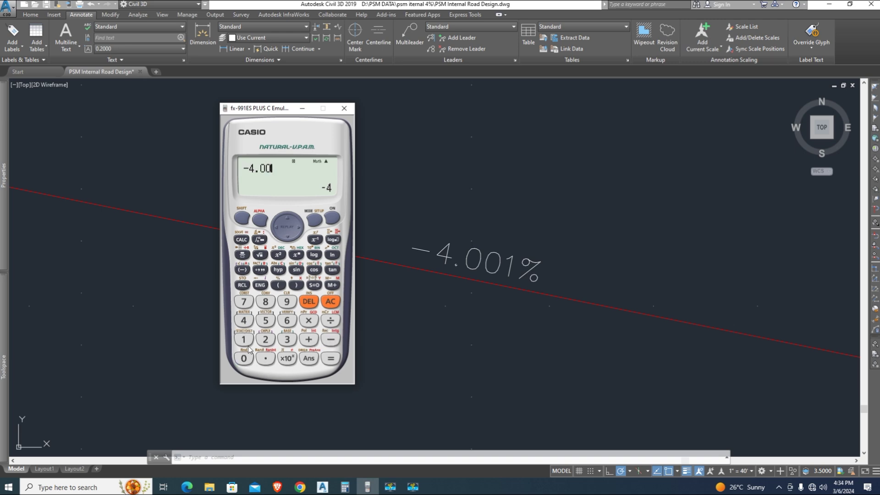
{"action": "left_click", "coordinate": [331, 361]}
Keep C = 200 and evaluate, getting 312.321 to match the VPT elevation.
{"action": "scroll", "coordinate": [532, 262], "scroll_direction": "down", "scroll_amount": 4}
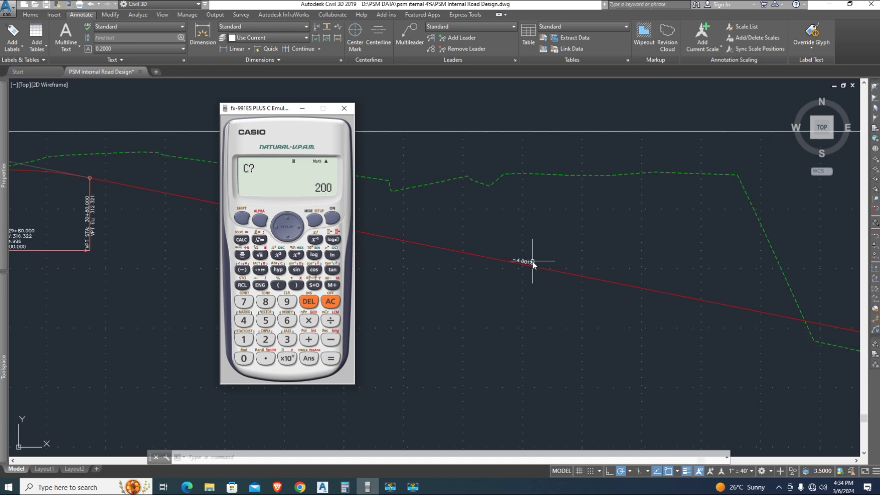
{"action": "scroll", "coordinate": [382, 252], "scroll_direction": "up", "scroll_amount": 2}
{"action": "left_click", "coordinate": [382, 252]}
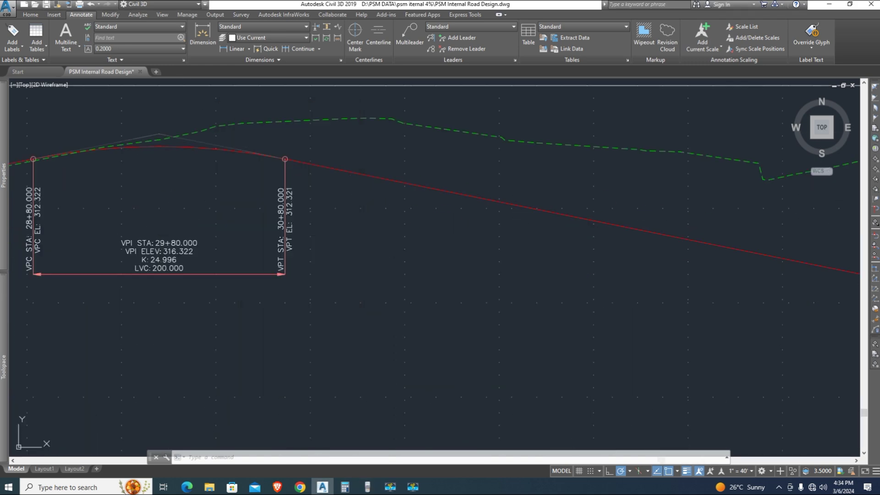
{"action": "scroll", "coordinate": [408, 246], "scroll_direction": "down", "scroll_amount": 2}
{"action": "scroll", "coordinate": [212, 216], "scroll_direction": "up", "scroll_amount": 6}
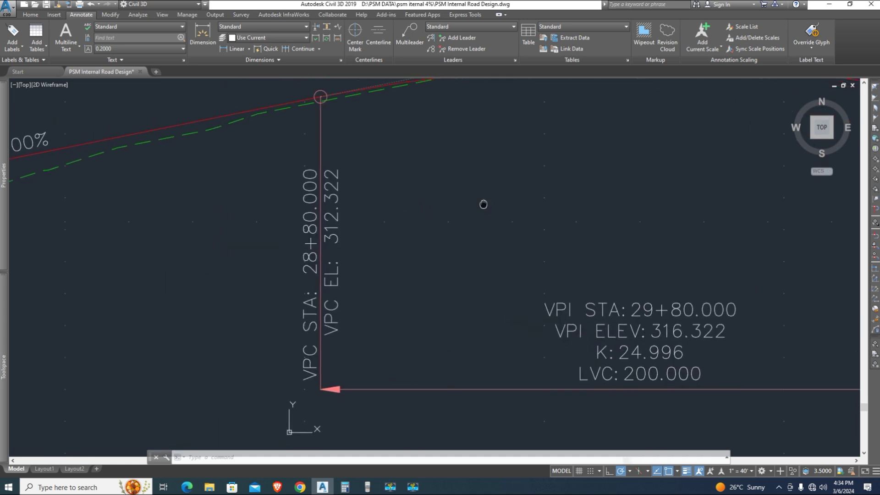
{"action": "left_click", "coordinate": [367, 487]}
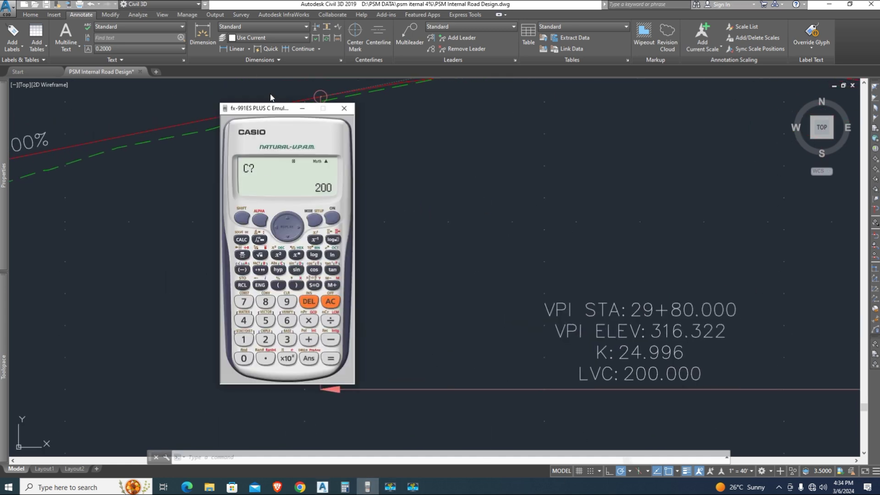
{"action": "left_click_drag", "start_coordinate": [278, 108], "coordinate": [439, 106]}
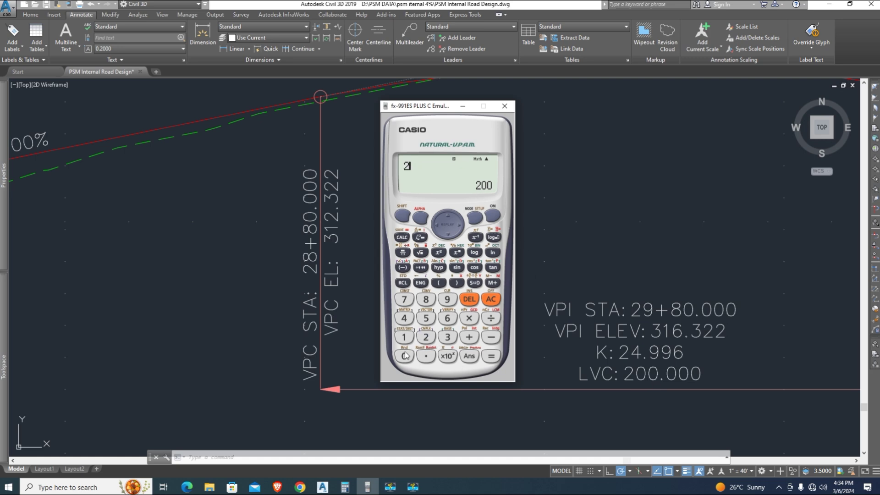
{"action": "left_click", "coordinate": [488, 360]}
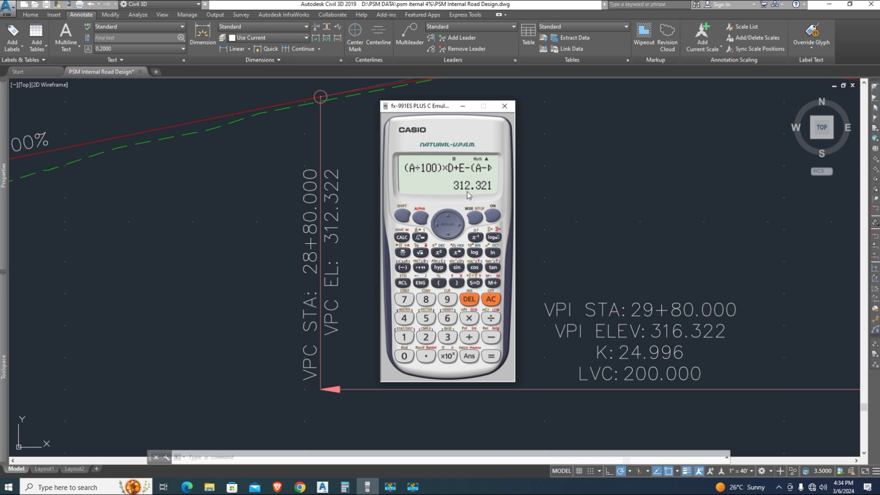
Pan the drawing to the VPT label and compare it with the calculator result.
{"action": "scroll", "coordinate": [617, 268], "scroll_direction": "down", "scroll_amount": 3}
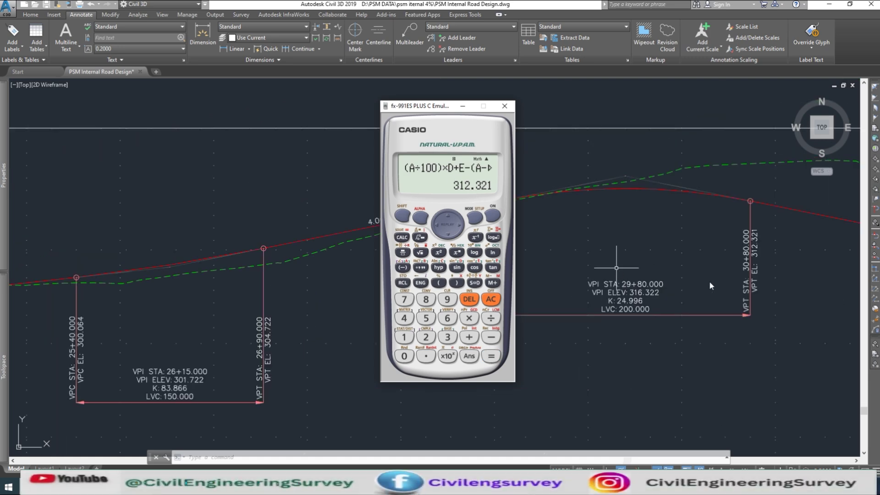
{"action": "scroll", "coordinate": [781, 302], "scroll_direction": "up", "scroll_amount": 4}
{"action": "left_click", "coordinate": [638, 246]}
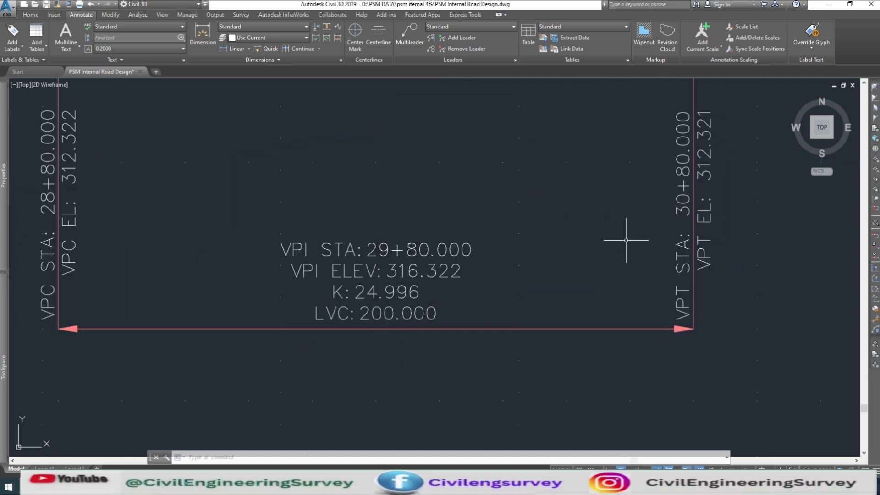
{"action": "mouse_move", "coordinate": [629, 244]}
{"action": "middle_mouse_down"}
{"action": "mouse_move", "coordinate": [591, 276]}
{"action": "mouse_move", "coordinate": [279, 261]}
{"action": "middle_mouse_up"}
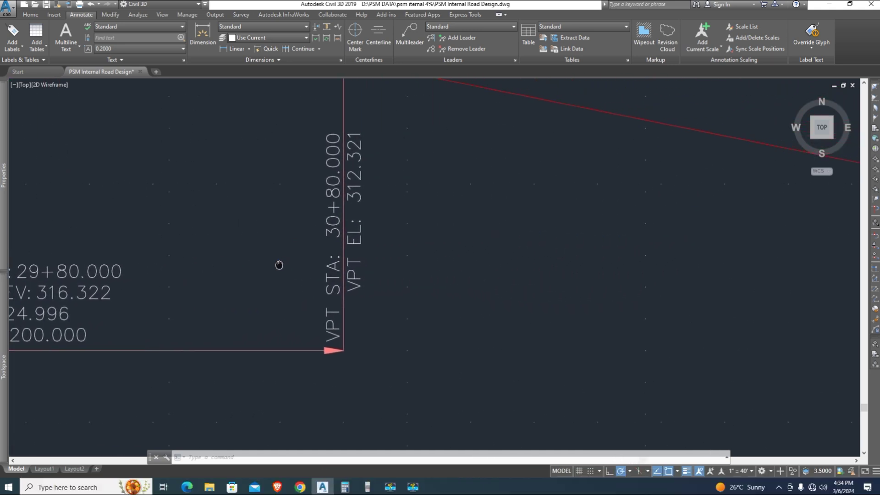
{"action": "key", "text": "alt+Tab"}
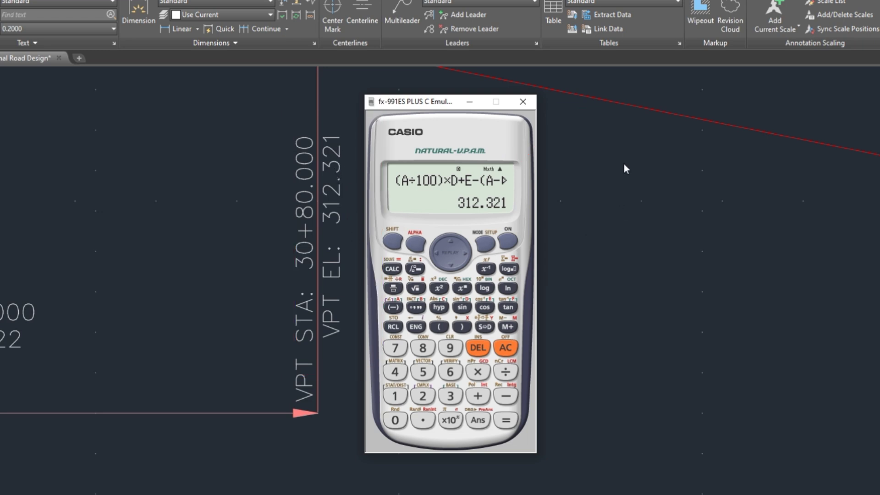
Minimize the calculator and recentre the crest curve with its VPC, VPI and VPT labels.
{"action": "left_click", "coordinate": [470, 101]}
{"action": "scroll", "coordinate": [471, 295], "scroll_direction": "down", "scroll_amount": 5}
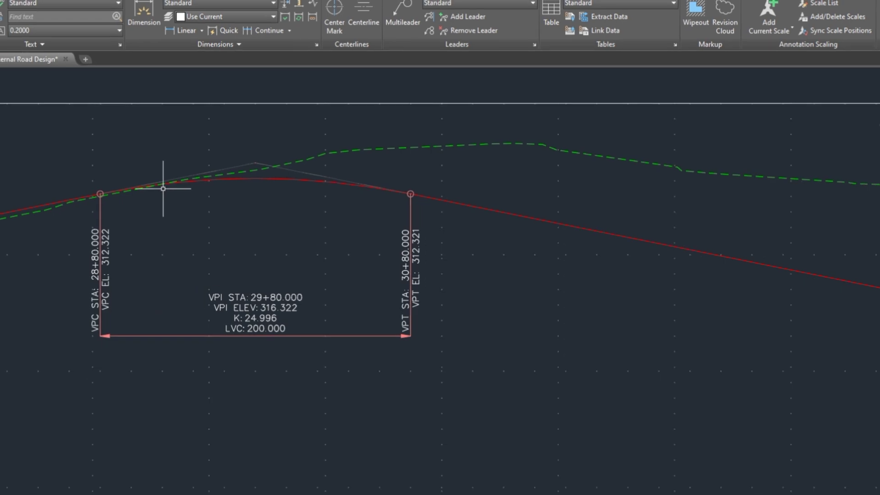
{"action": "scroll", "coordinate": [203, 179], "scroll_direction": "up", "scroll_amount": 5}
{"action": "scroll", "coordinate": [336, 228], "scroll_direction": "down", "scroll_amount": 3}
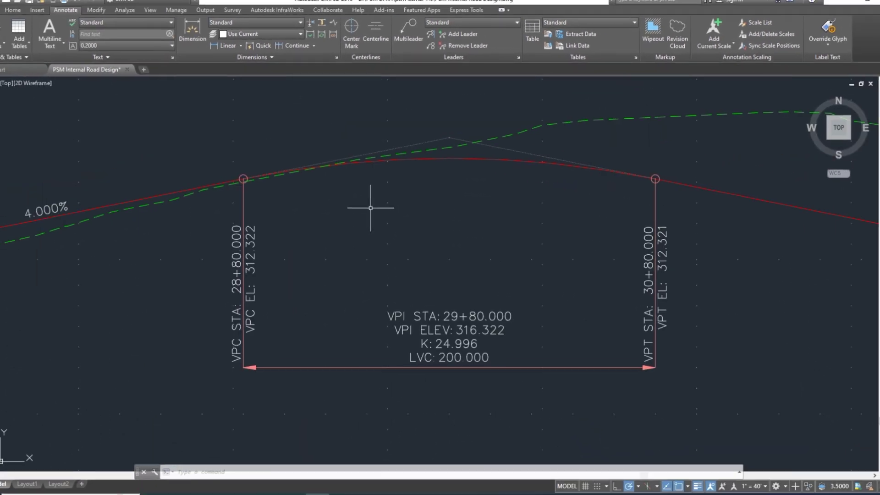
{"action": "scroll", "coordinate": [351, 210], "scroll_direction": "up", "scroll_amount": 2}
{"action": "middle_click_drag", "start_coordinate": [471, 197], "coordinate": [447, 232]}
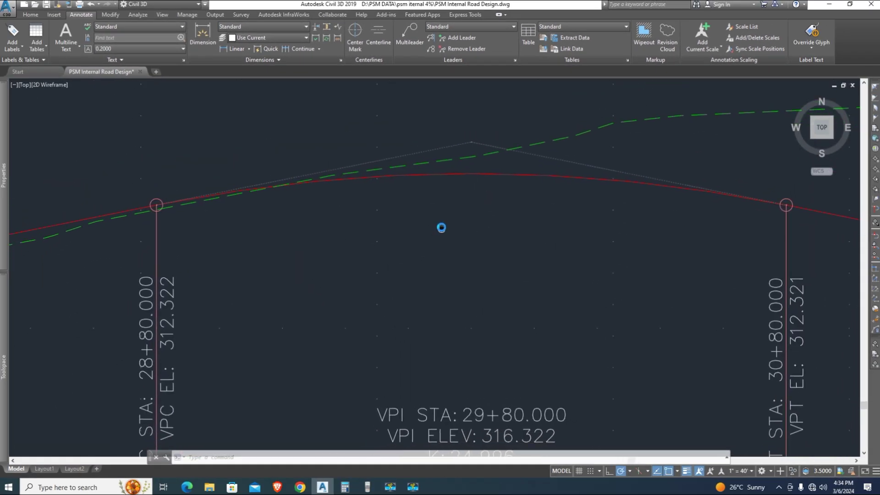
{"action": "scroll", "coordinate": [350, 193], "scroll_direction": "down", "scroll_amount": 5}
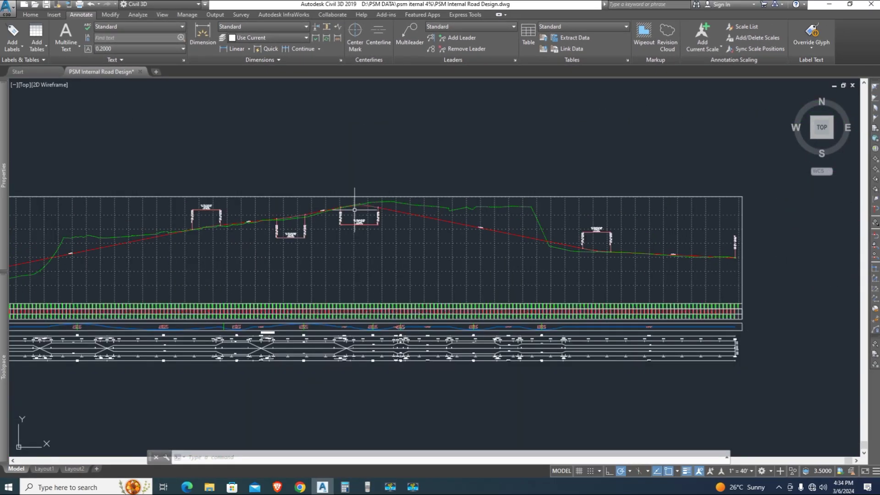
{"action": "scroll", "coordinate": [355, 210], "scroll_direction": "up", "scroll_amount": 1}
{"action": "scroll", "coordinate": [355, 210], "scroll_direction": "up", "scroll_amount": 6}
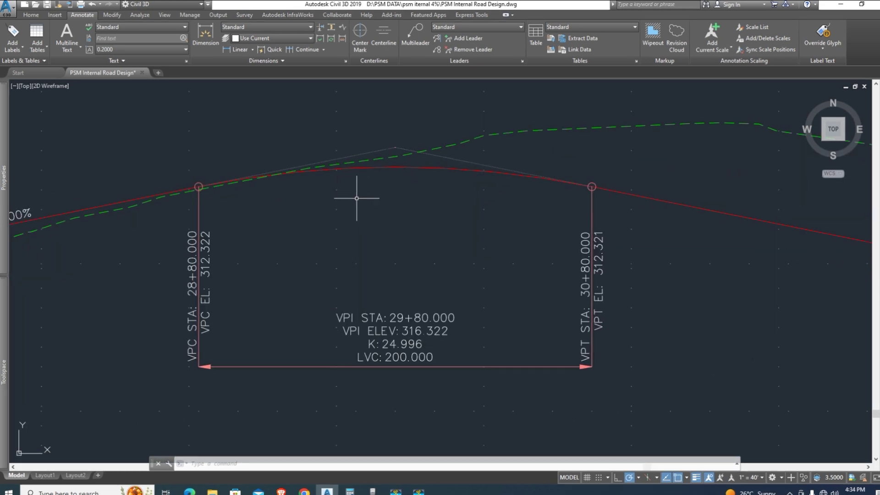
{"action": "middle_click_drag", "start_coordinate": [353, 196], "coordinate": [379, 230]}
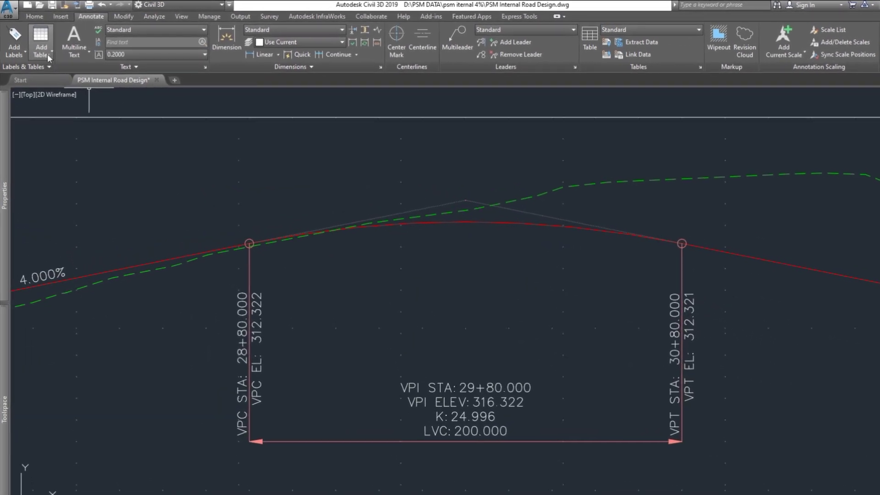
Start adding Station Elevation labels to the profile view with the Station and Elevation 2 style.
{"action": "left_click", "coordinate": [14, 51]}
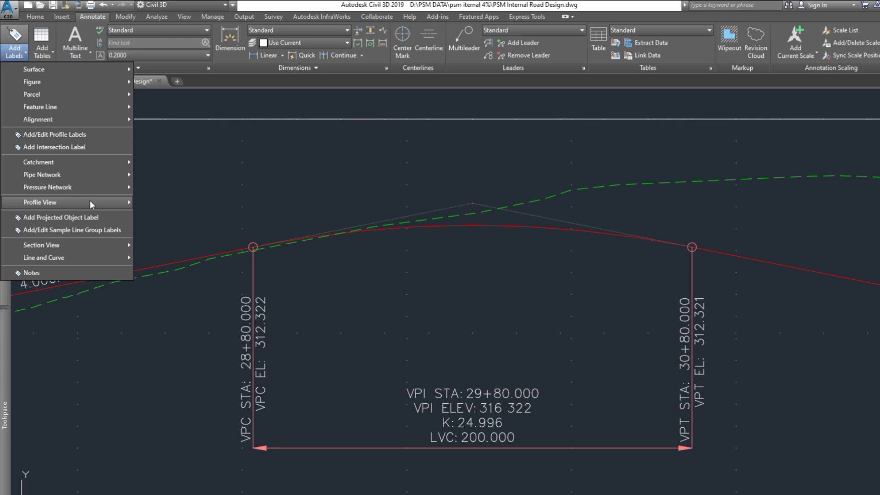
{"action": "mouse_move", "coordinate": [92, 206]}
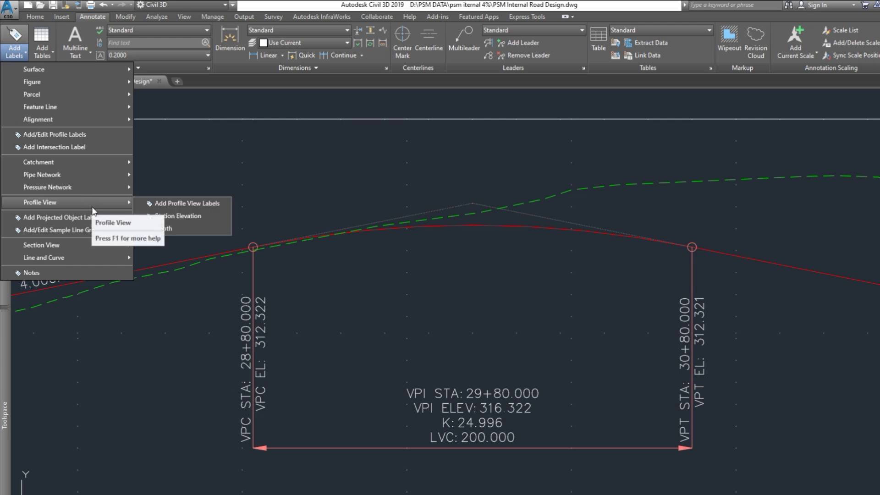
{"action": "left_click", "coordinate": [186, 207]}
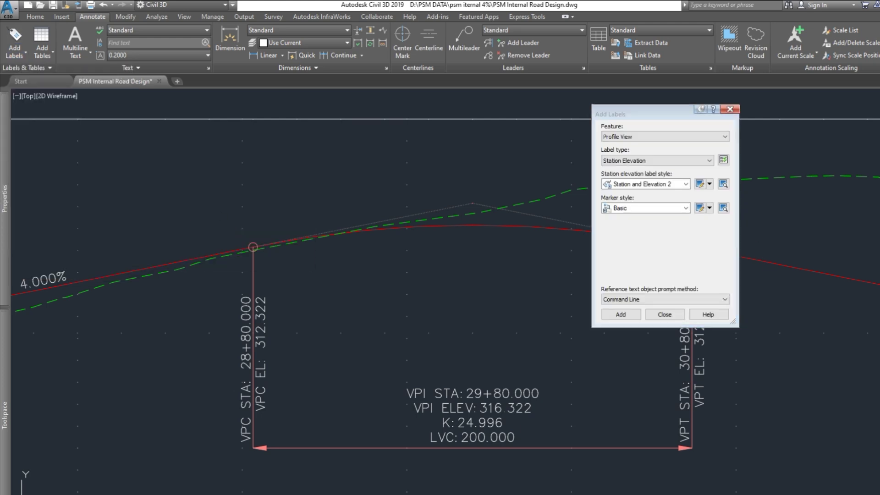
{"action": "left_click", "coordinate": [686, 184]}
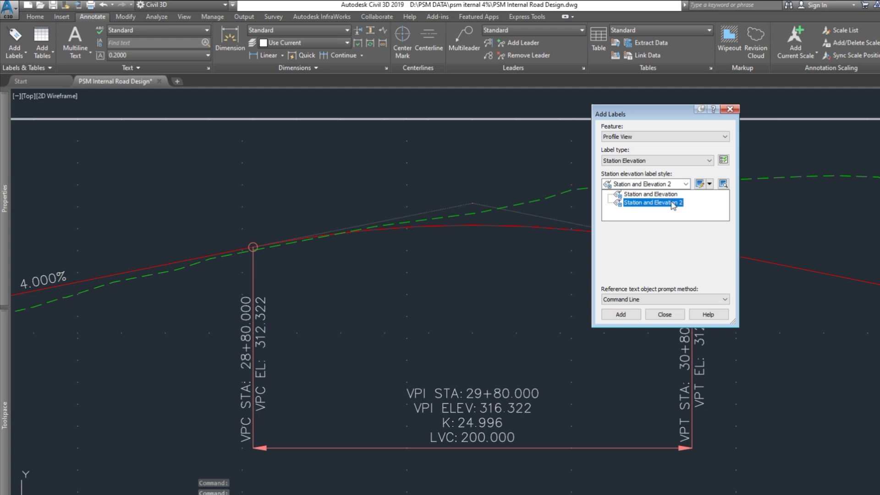
{"action": "left_click", "coordinate": [672, 204]}
{"action": "left_click", "coordinate": [636, 316]}
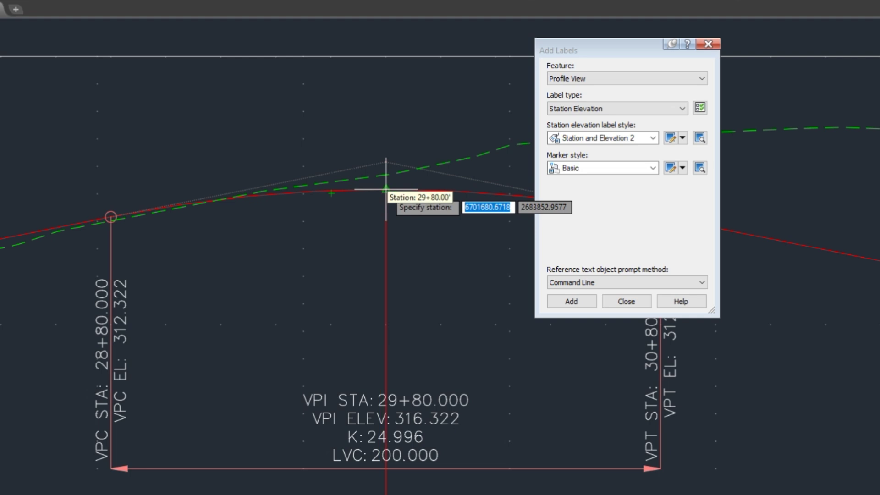
Label the crest at station 29+80.00 and lift the label above the curve.
{"action": "left_click", "coordinate": [386, 190]}
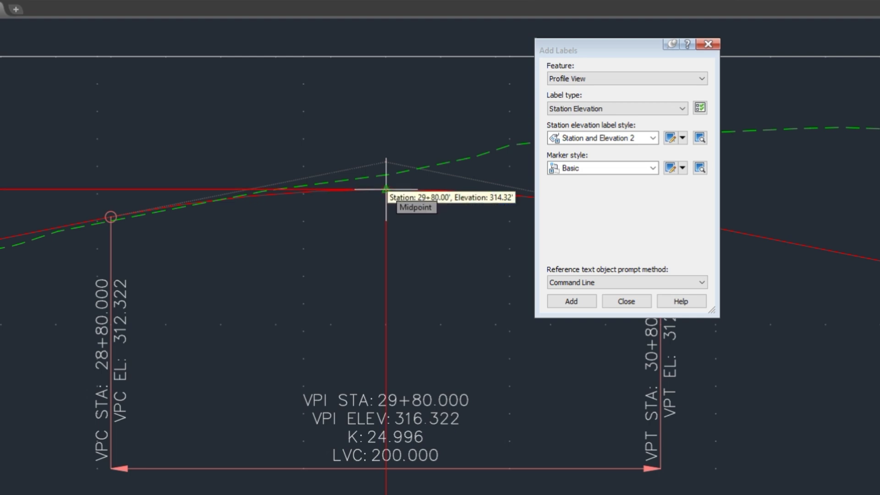
{"action": "left_click", "coordinate": [386, 189]}
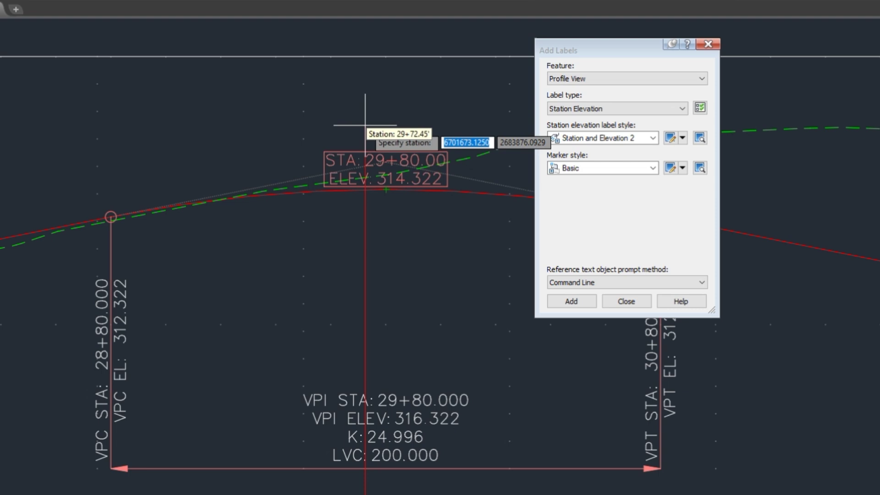
{"action": "key", "text": "Escape"}
{"action": "left_click", "coordinate": [405, 152]}
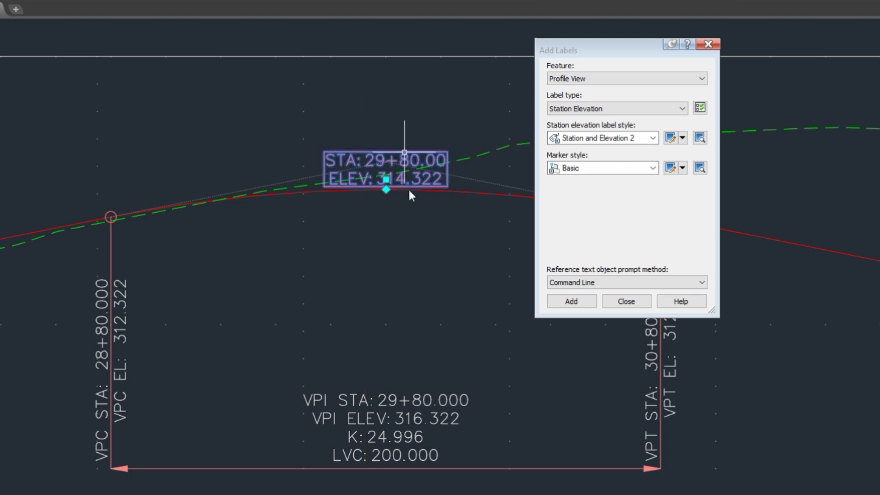
{"action": "left_click", "coordinate": [386, 180]}
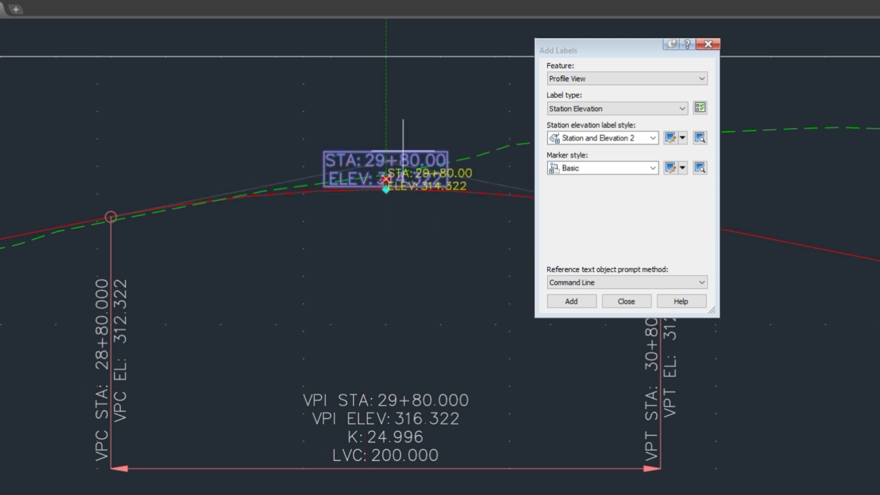
{"action": "left_click", "coordinate": [400, 110]}
Label station 30+35.21 on the curve's right side and move the label above the curve.
{"action": "middle_click_drag", "start_coordinate": [348, 226], "coordinate": [231, 233]}
{"action": "left_click", "coordinate": [590, 304]}
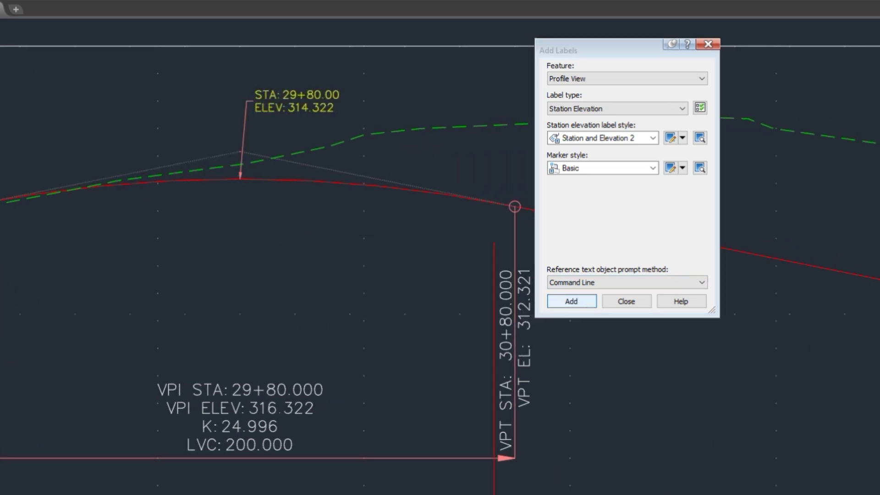
{"action": "left_click", "coordinate": [391, 186]}
{"action": "left_click", "coordinate": [393, 184]}
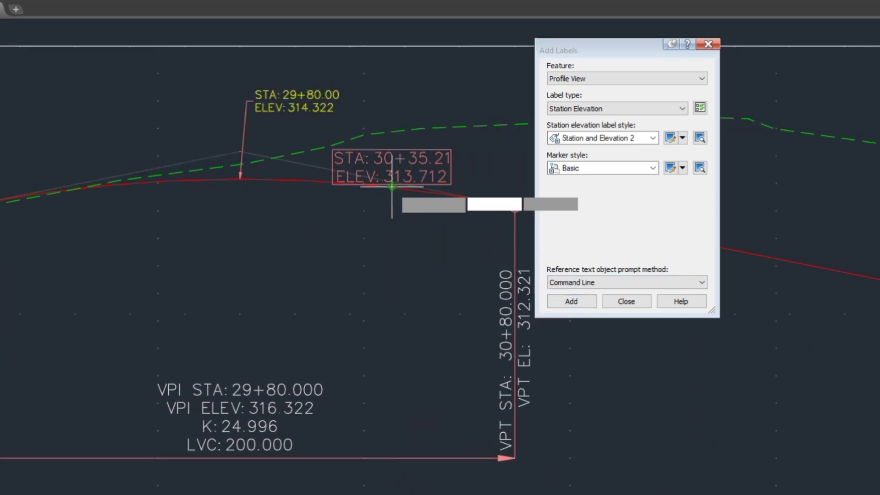
{"action": "left_click", "coordinate": [452, 122]}
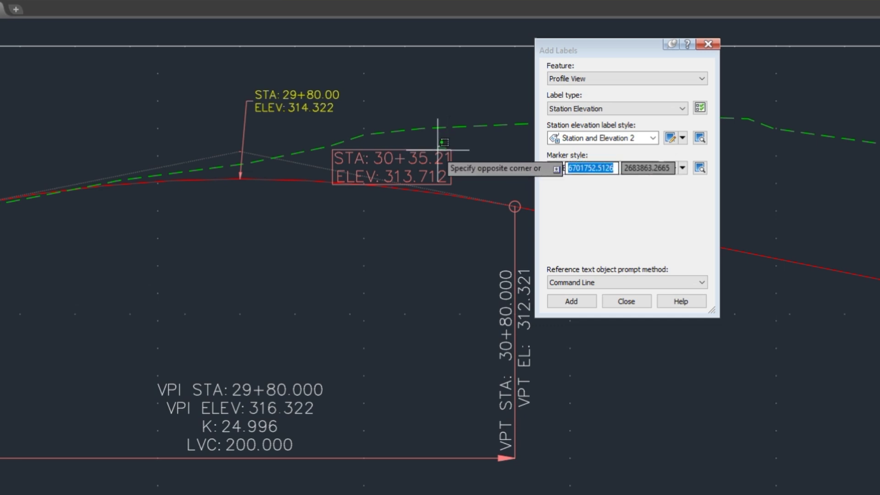
{"action": "left_click", "coordinate": [392, 183]}
{"action": "left_click", "coordinate": [392, 177]}
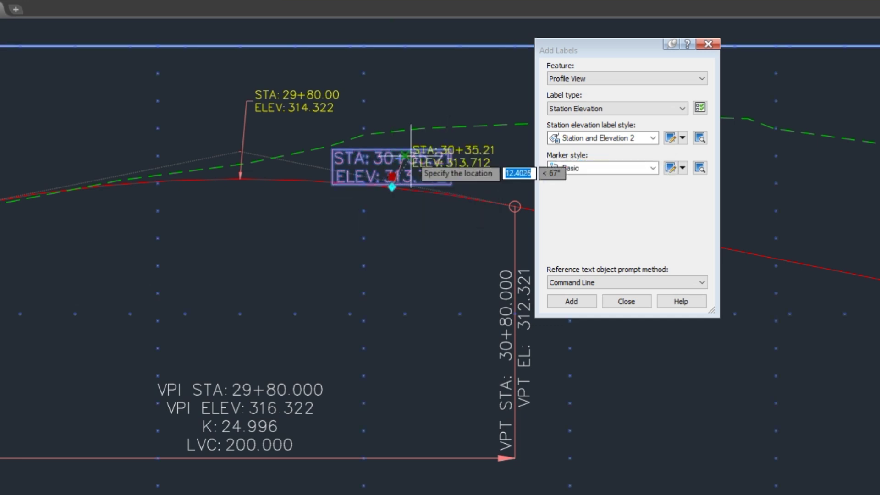
{"action": "left_click", "coordinate": [414, 102]}
{"action": "key", "text": "Escape"}
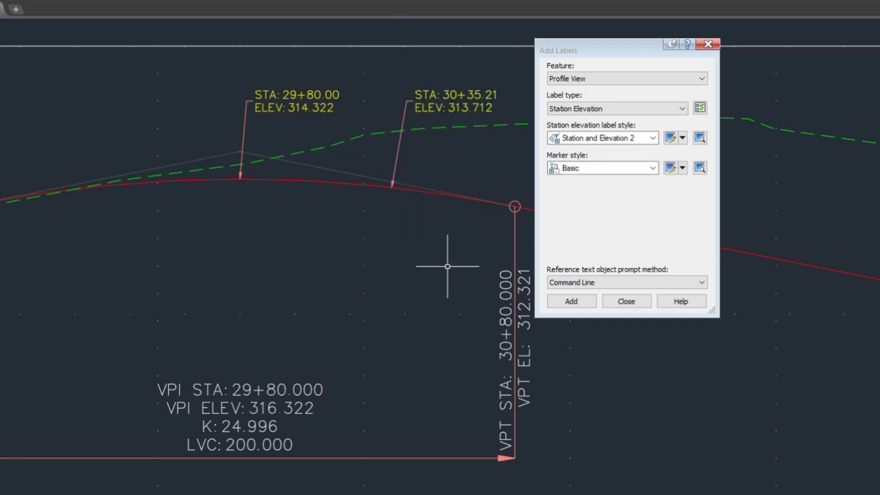
Place a 29+13.93 label on the curve's left end using Nearest snap.
{"action": "scroll", "coordinate": [248, 250], "scroll_direction": "down", "scroll_amount": 2}
{"action": "scroll", "coordinate": [229, 245], "scroll_direction": "up", "scroll_amount": 2}
{"action": "middle_click_drag", "start_coordinate": [212, 240], "coordinate": [276, 239]}
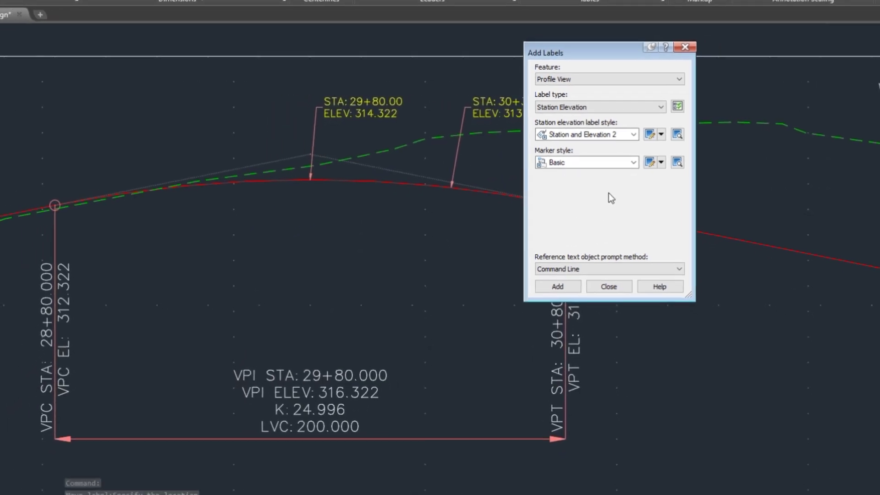
{"action": "left_click", "coordinate": [559, 287]}
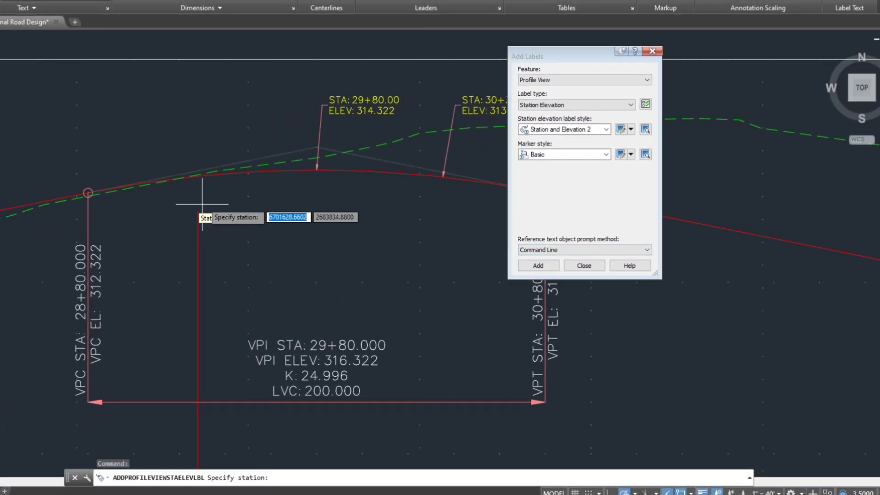
{"action": "scroll", "coordinate": [175, 193], "scroll_direction": "up", "scroll_amount": 3}
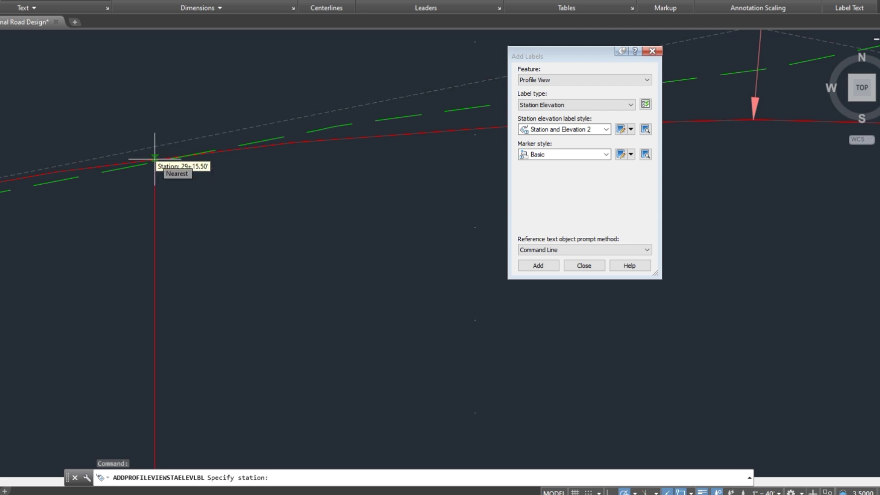
{"action": "scroll", "coordinate": [158, 161], "scroll_direction": "up", "scroll_amount": 2}
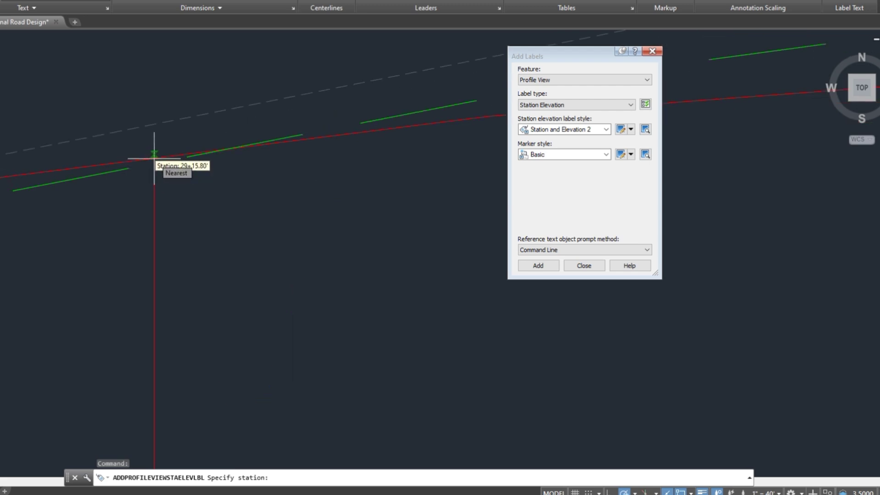
{"action": "right_click", "coordinate": [153, 158], "text": "shift"}
{"action": "left_click", "coordinate": [184, 383]}
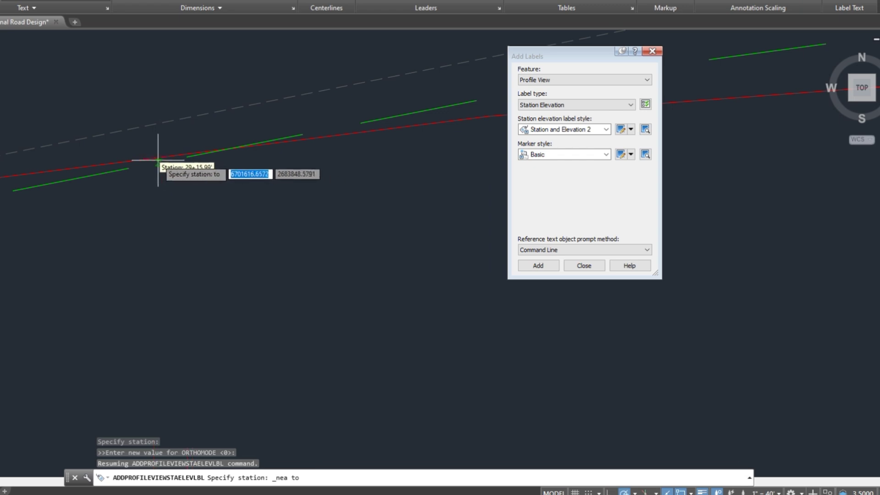
{"action": "left_click", "coordinate": [116, 163]}
{"action": "left_click", "coordinate": [137, 146]}
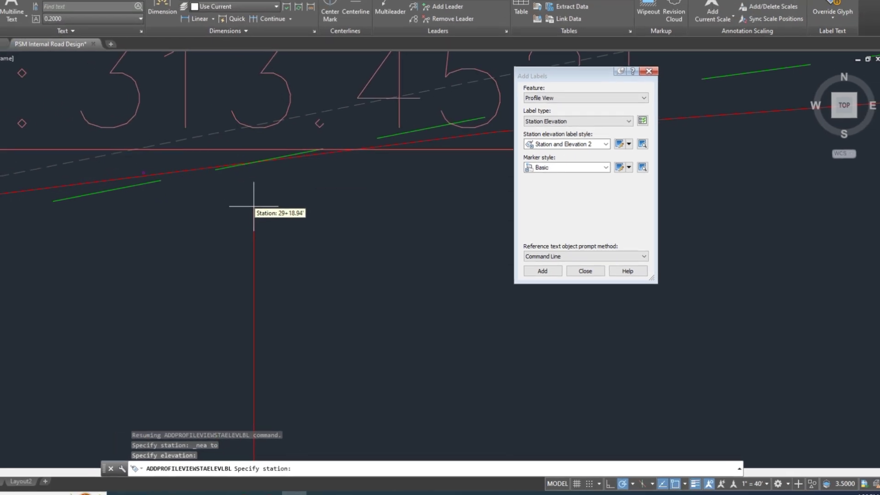
Drag the 29+13.93 label up above the curve.
{"action": "key", "text": "Escape"}
{"action": "left_click", "coordinate": [232, 210]}
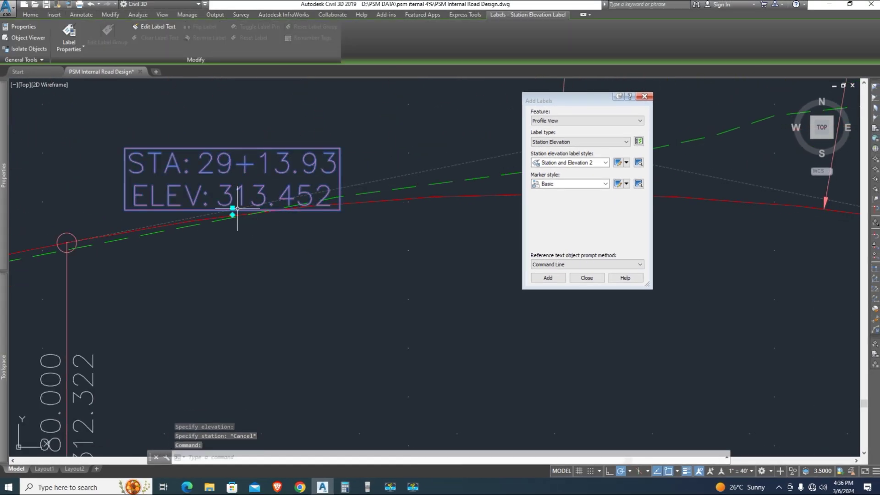
{"action": "left_click", "coordinate": [232, 211]}
{"action": "left_click", "coordinate": [278, 104]}
{"action": "key", "text": "Escape"}
Close the label-adding window and centre the three labelled stations in view.
{"action": "scroll", "coordinate": [281, 219], "scroll_direction": "down", "scroll_amount": 3}
{"action": "scroll", "coordinate": [324, 250], "scroll_direction": "up", "scroll_amount": 1}
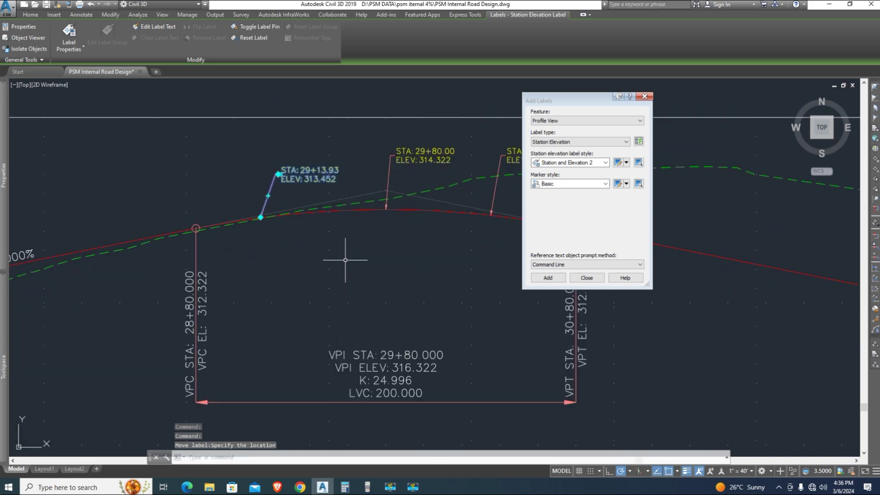
{"action": "left_click_drag", "start_coordinate": [591, 102], "coordinate": [641, 102]}
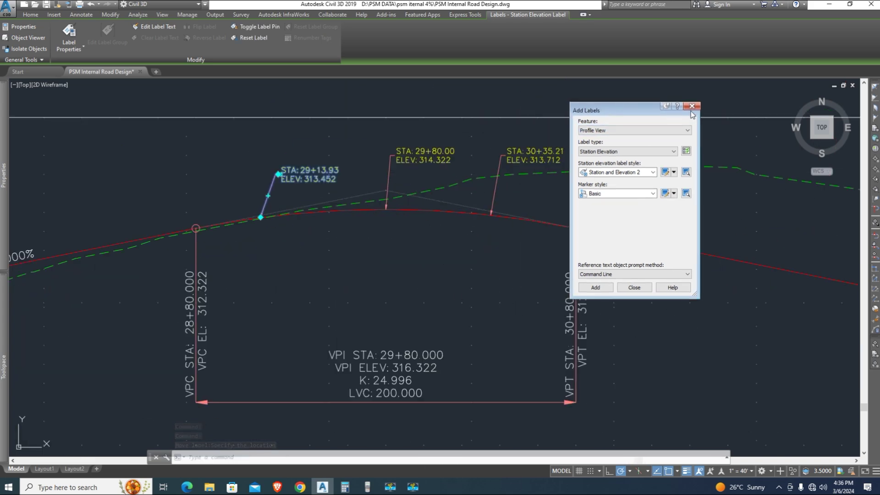
{"action": "left_click", "coordinate": [695, 97]}
{"action": "key", "text": "Escape"}
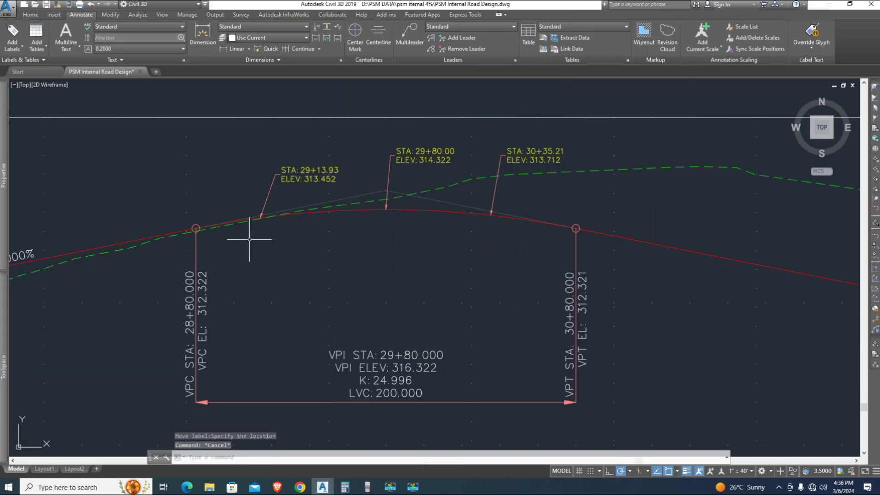
{"action": "scroll", "coordinate": [291, 273], "scroll_direction": "down", "scroll_amount": 1}
{"action": "scroll", "coordinate": [324, 271], "scroll_direction": "up", "scroll_amount": 1}
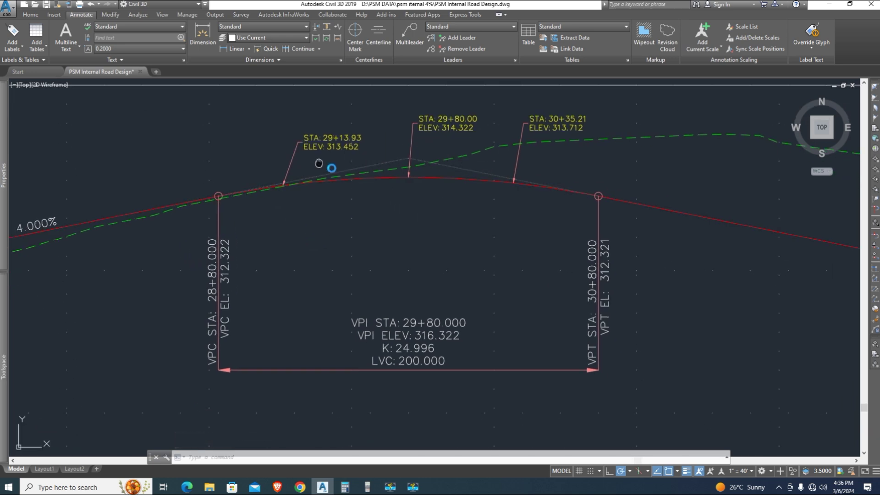
{"action": "middle_click_drag", "start_coordinate": [330, 165], "coordinate": [406, 159]}
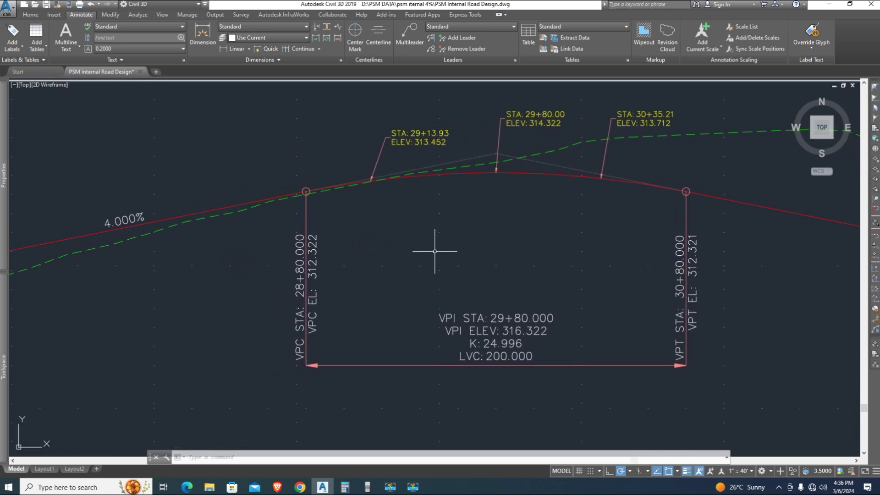
Arrange the Casio and Windows calculators beside the profile and clear the old 3080 − 2880 result.
{"action": "left_click", "coordinate": [367, 487]}
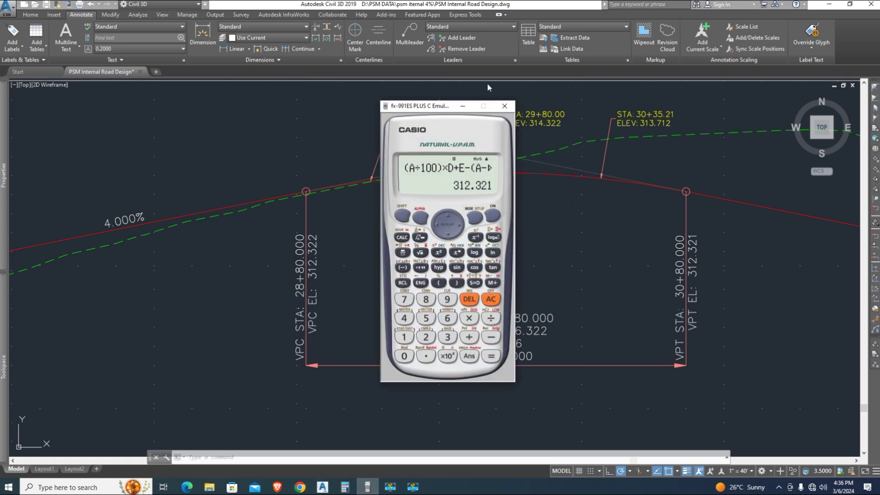
{"action": "mouse_move", "coordinate": [435, 113]}
{"action": "left_mouse_down"}
{"action": "mouse_move", "coordinate": [183, 102]}
{"action": "mouse_move", "coordinate": [110, 73]}
{"action": "left_mouse_up"}
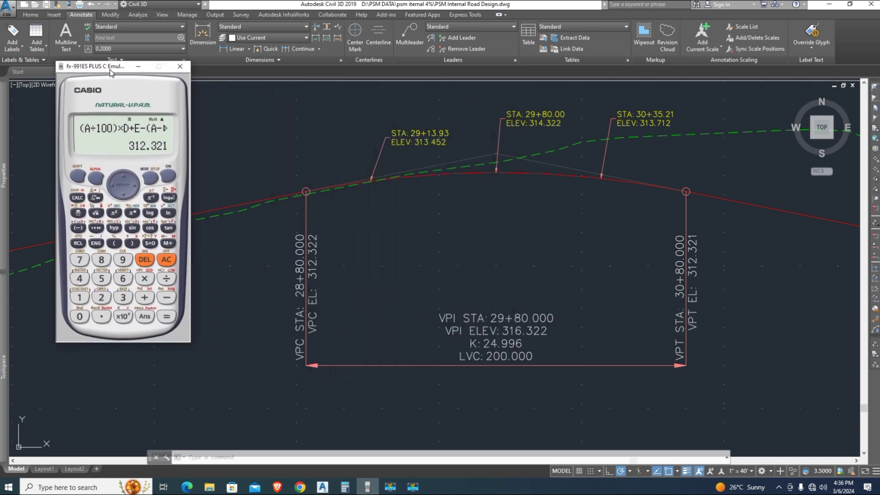
{"action": "left_click", "coordinate": [345, 487]}
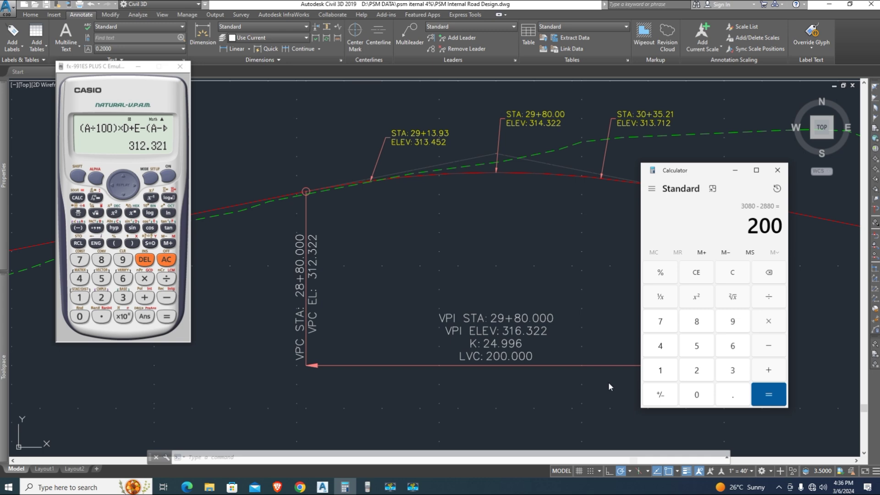
{"action": "left_click_drag", "start_coordinate": [700, 175], "coordinate": [689, 157]}
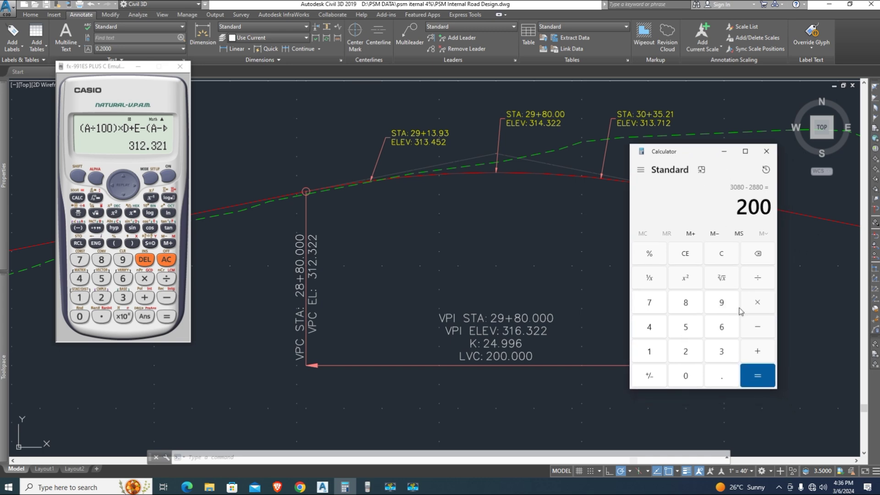
{"action": "left_click", "coordinate": [723, 255]}
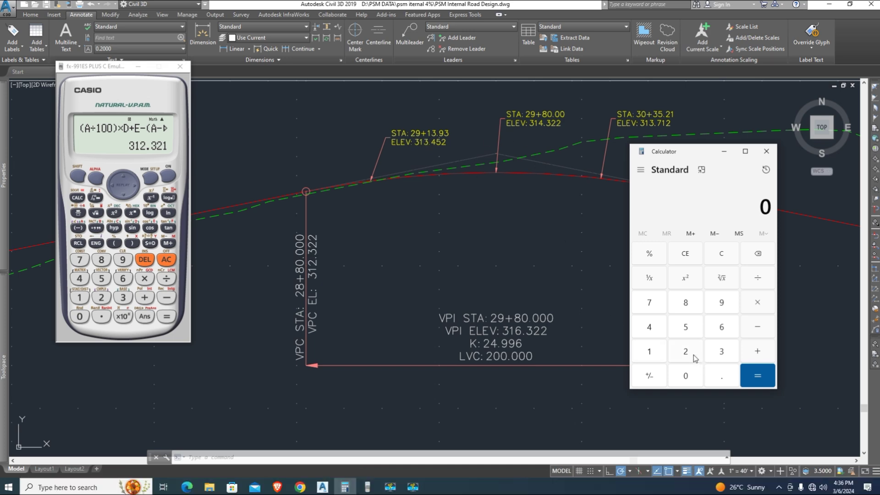
Compute 2913.93 − 2880 = 33.93 in Windows Calculator.
{"action": "left_click", "coordinate": [715, 307]}
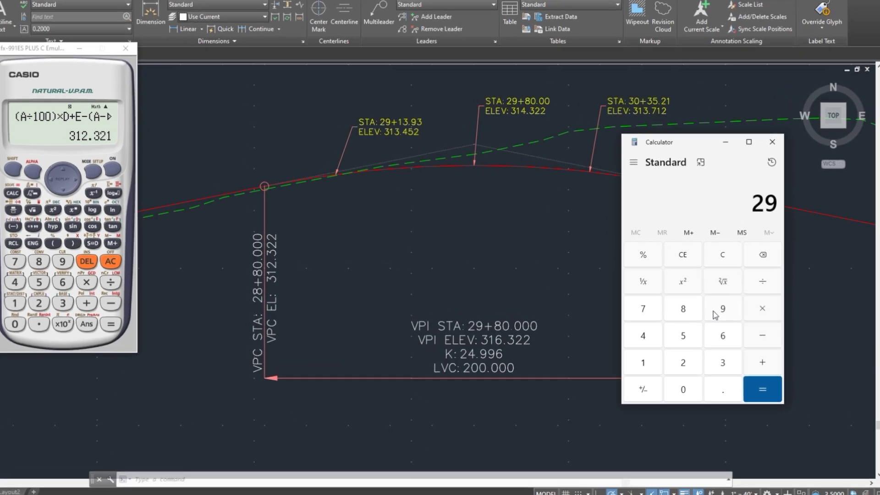
{"action": "left_click", "coordinate": [650, 351]}
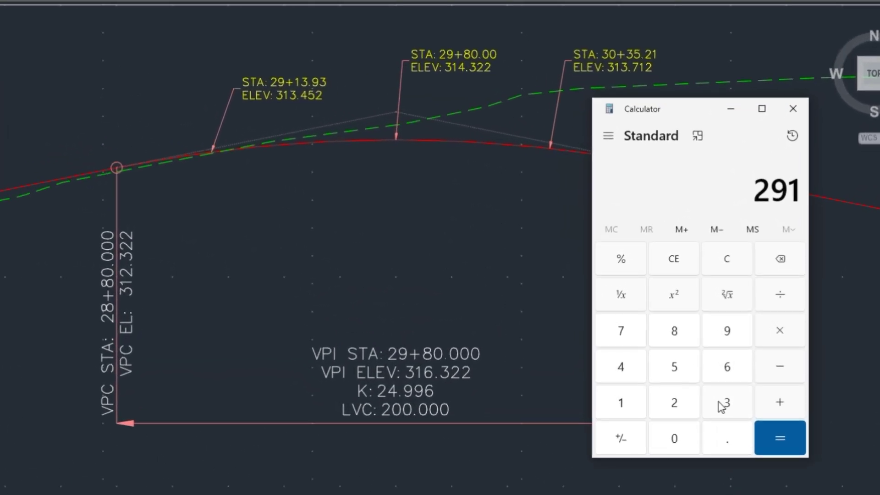
{"action": "left_click", "coordinate": [722, 405]}
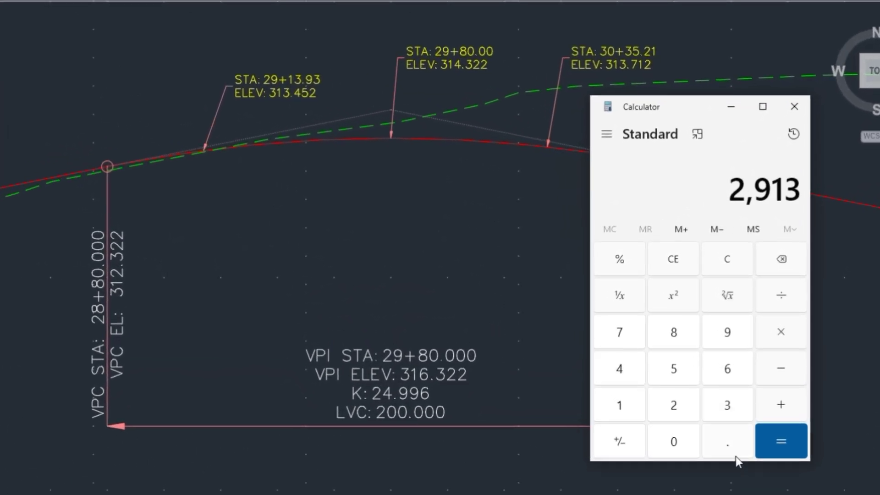
{"action": "left_click", "coordinate": [724, 444]}
{"action": "left_click", "coordinate": [725, 334]}
{"action": "left_click", "coordinate": [728, 405]}
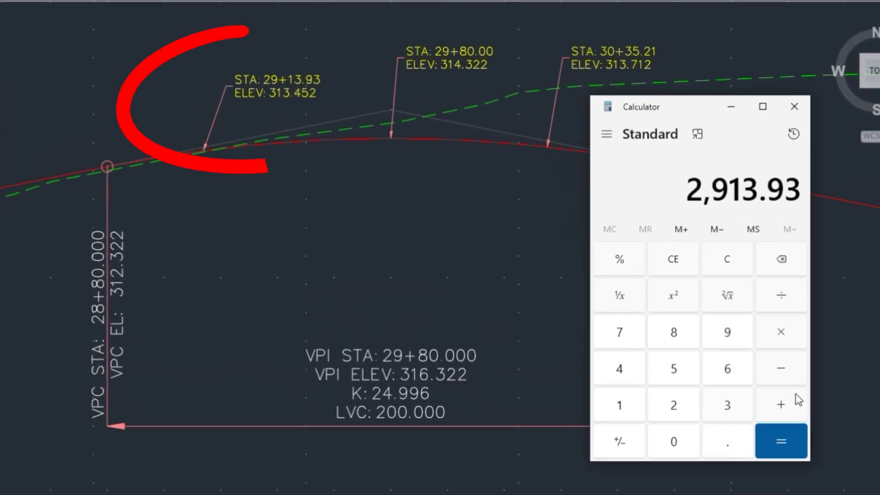
{"action": "left_click", "coordinate": [782, 366]}
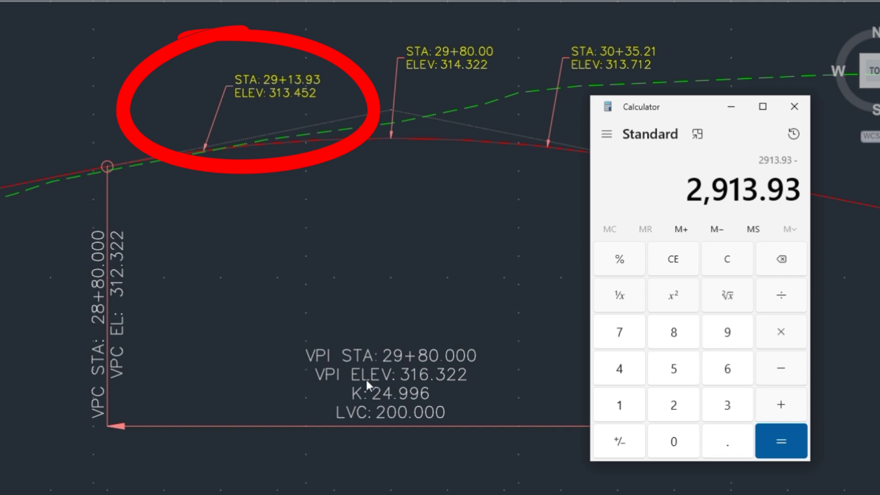
{"action": "left_click", "coordinate": [672, 402]}
{"action": "left_click", "coordinate": [685, 336]}
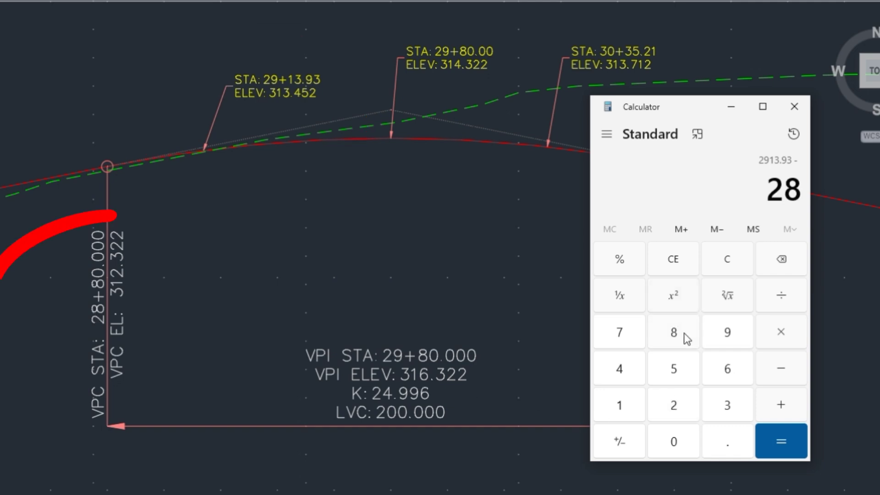
{"action": "left_click", "coordinate": [677, 333]}
{"action": "left_click", "coordinate": [690, 449]}
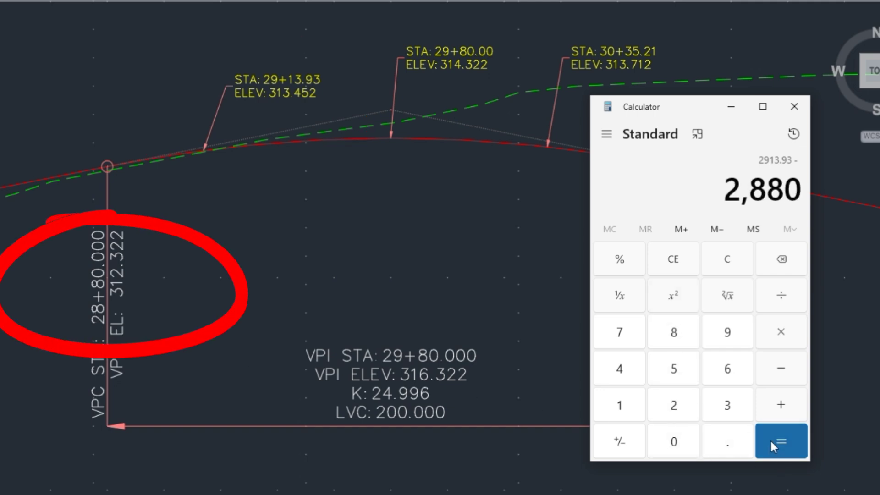
{"action": "left_click", "coordinate": [771, 440]}
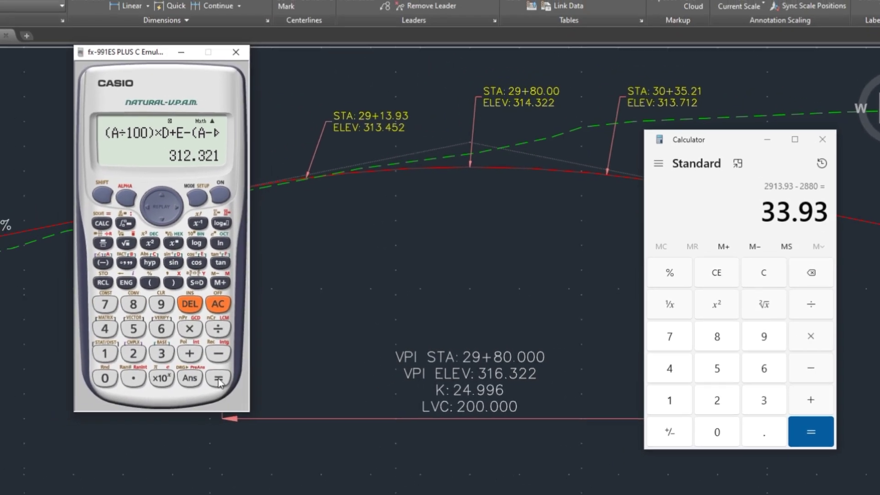
Run the stored formula with A = 4, D = 33.93 and E = 312.322, getting 313.4489222.
{"action": "left_click", "coordinate": [220, 380]}
{"action": "left_click", "coordinate": [219, 379]}
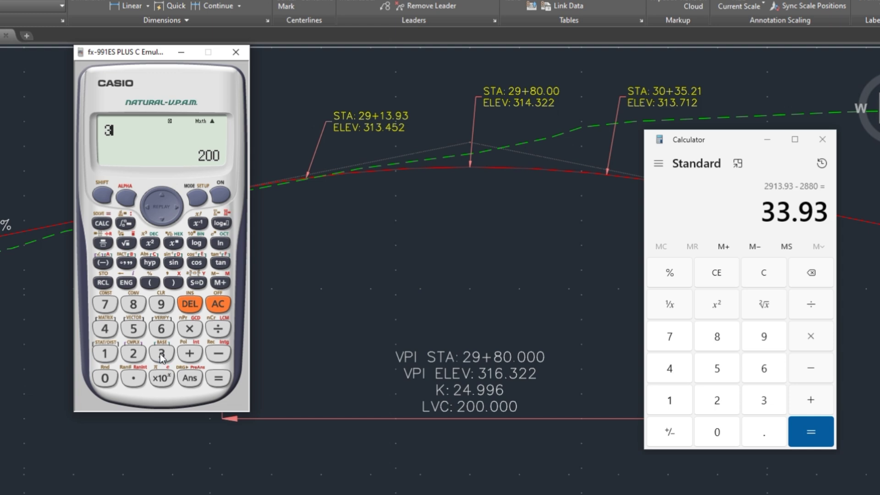
{"action": "left_click", "coordinate": [161, 304]}
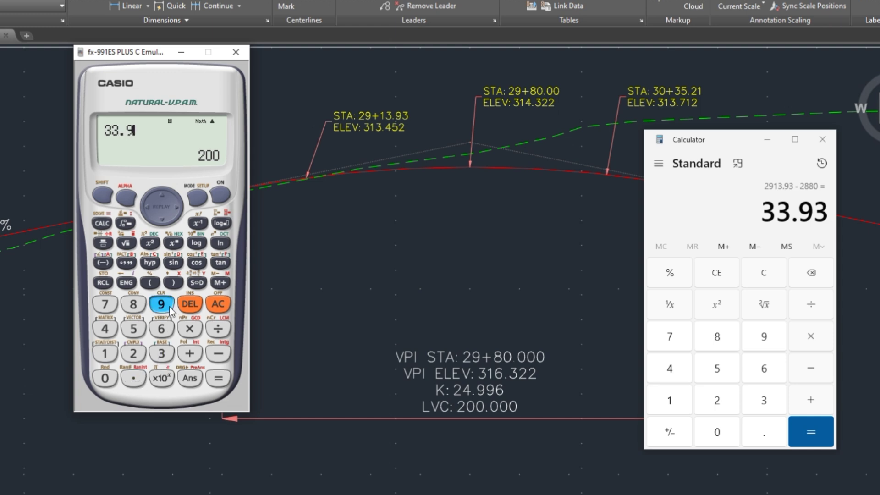
{"action": "left_click", "coordinate": [218, 379]}
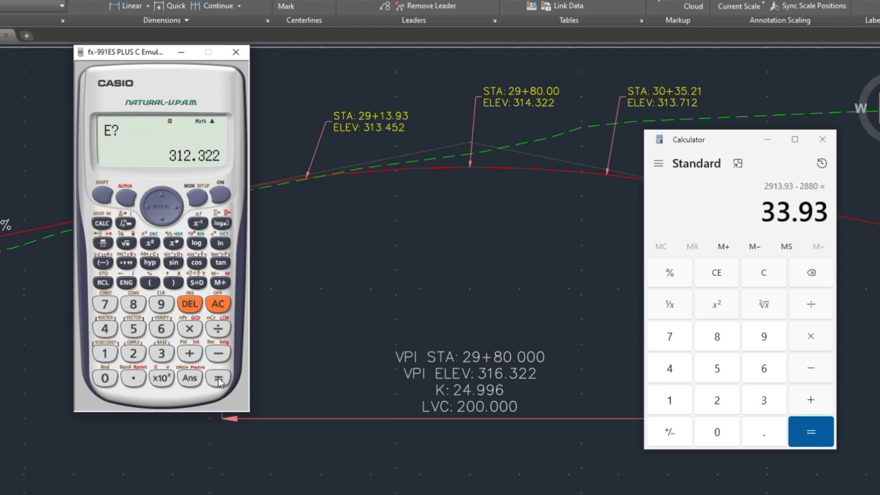
{"action": "left_click", "coordinate": [219, 379]}
{"action": "left_click", "coordinate": [218, 379]}
{"action": "left_click", "coordinate": [219, 379]}
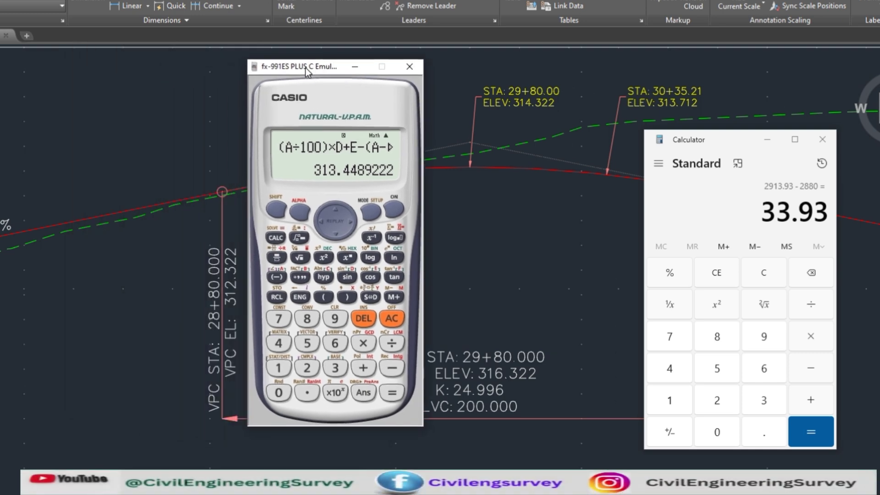
Compute 2980 − 2880 = 100 in Windows Calculator, correcting a mistyped entry.
{"action": "left_click_drag", "start_coordinate": [306, 69], "coordinate": [324, 58]}
{"action": "left_click", "coordinate": [762, 275]}
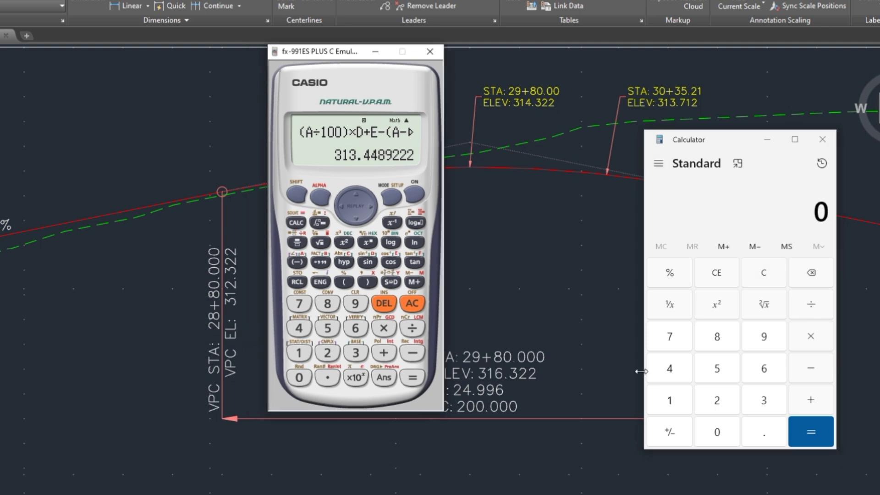
{"action": "left_click", "coordinate": [734, 402]}
{"action": "left_click", "coordinate": [775, 337]}
{"action": "left_click", "coordinate": [759, 436]}
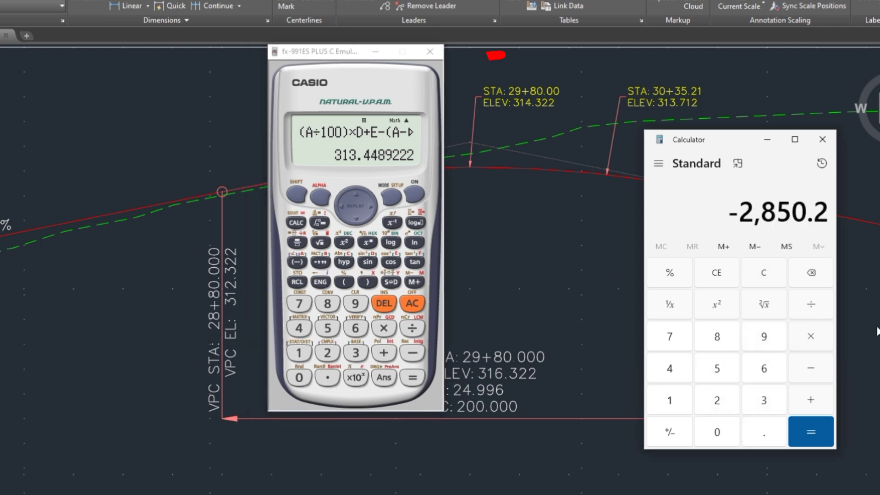
{"action": "left_click", "coordinate": [770, 281]}
{"action": "left_click", "coordinate": [717, 400]}
{"action": "left_click", "coordinate": [764, 337]}
{"action": "left_click", "coordinate": [717, 336]}
{"action": "left_click", "coordinate": [717, 432]}
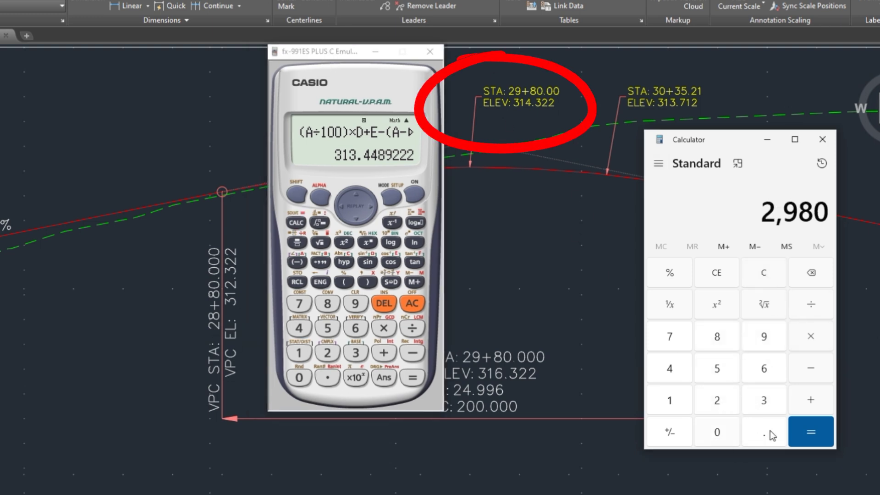
{"action": "left_click", "coordinate": [717, 400]}
{"action": "left_click", "coordinate": [717, 337]}
{"action": "left_click", "coordinate": [717, 336]}
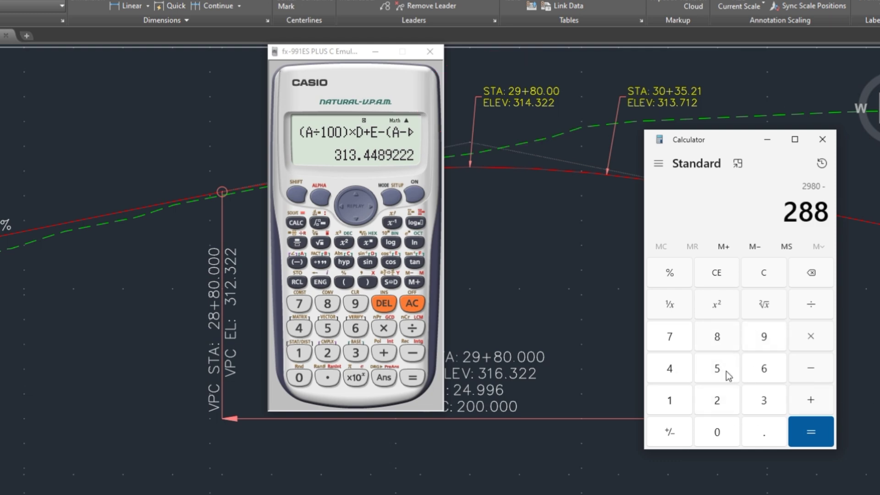
{"action": "left_click", "coordinate": [717, 432]}
{"action": "left_click", "coordinate": [829, 441]}
Re-run the Casio formula with D = 100, returning 314.32175.
{"action": "left_click", "coordinate": [420, 384]}
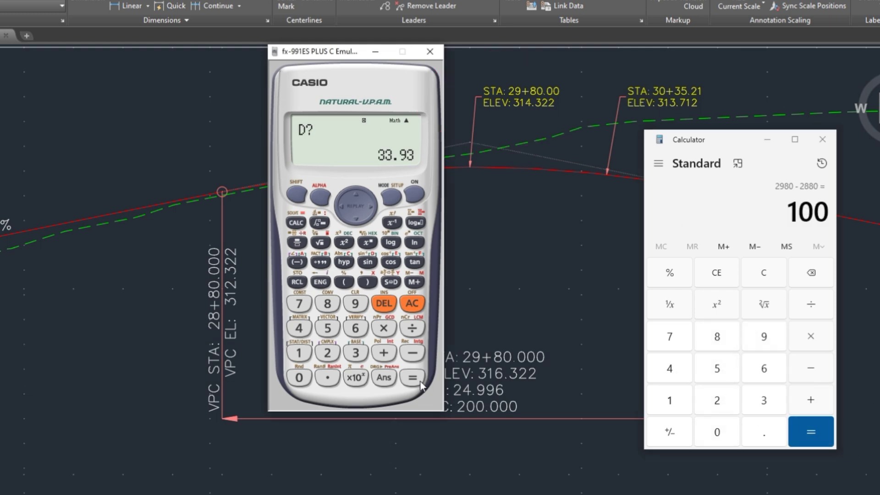
{"action": "left_click", "coordinate": [416, 383]}
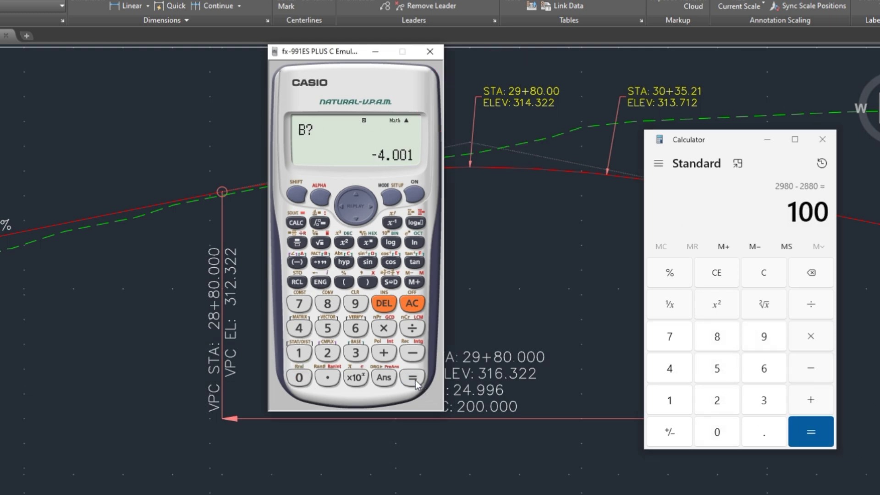
{"action": "left_click", "coordinate": [416, 383]}
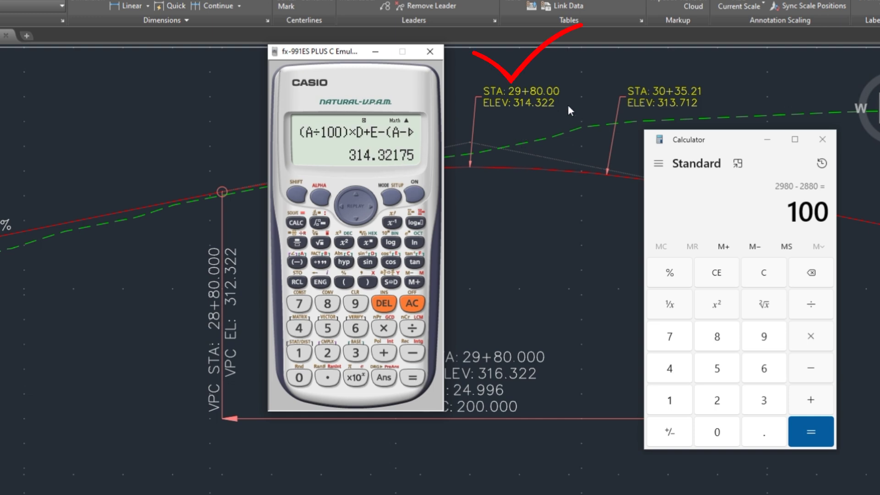
Compute 3035.21 − 2880 = 155.21 in Windows Calculator.
{"action": "left_click", "coordinate": [764, 274]}
{"action": "type", "text": "3,035.21"}
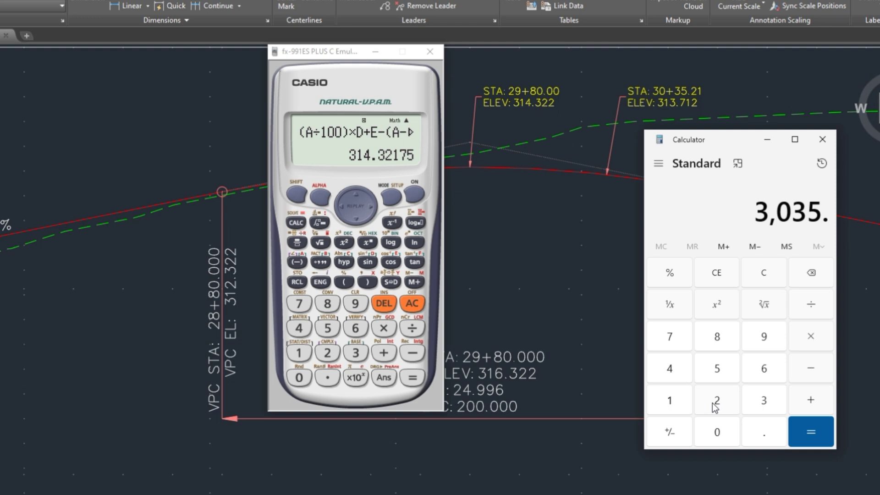
{"action": "left_click", "coordinate": [726, 405]}
{"action": "left_click", "coordinate": [717, 337]}
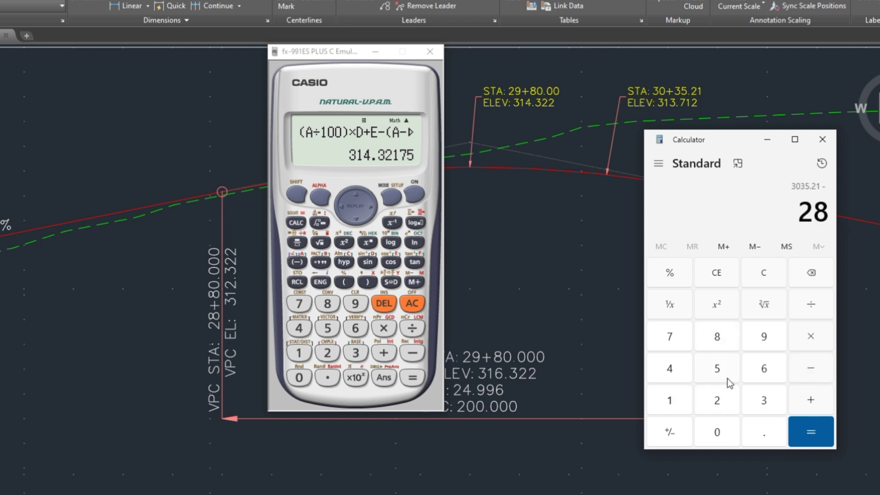
{"action": "left_click", "coordinate": [717, 336]}
{"action": "left_click", "coordinate": [717, 432]}
{"action": "left_click", "coordinate": [811, 431]}
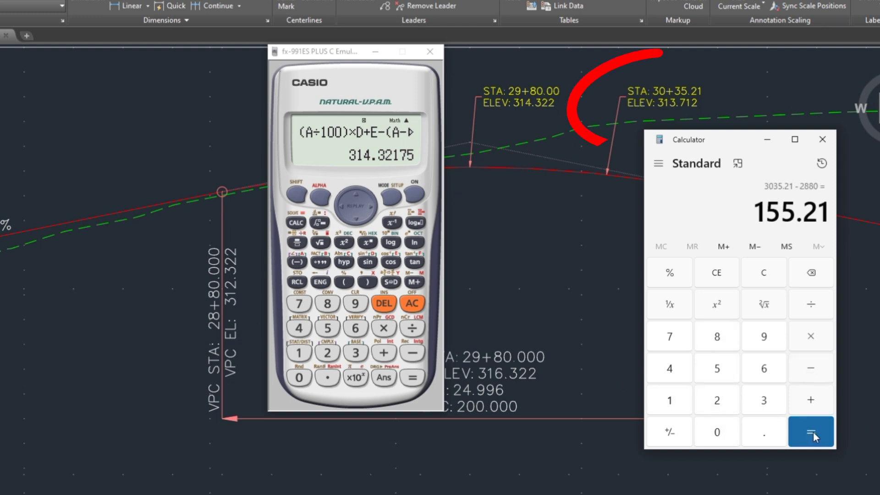
Evaluate the Casio formula with D = 155.21 for 313.7117689, then close Windows Calculator.
{"action": "left_click", "coordinate": [413, 378]}
{"action": "left_click", "coordinate": [299, 353]}
{"action": "left_click", "coordinate": [327, 329]}
{"action": "left_click", "coordinate": [328, 328]}
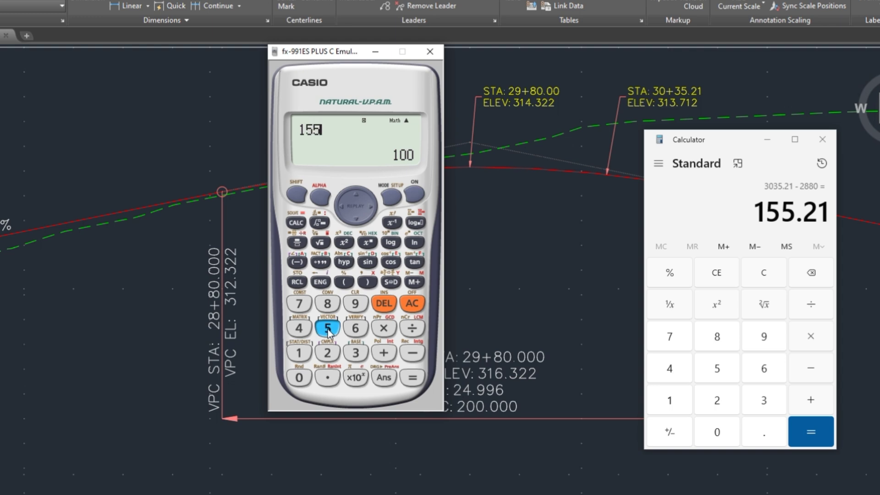
{"action": "left_click", "coordinate": [328, 378]}
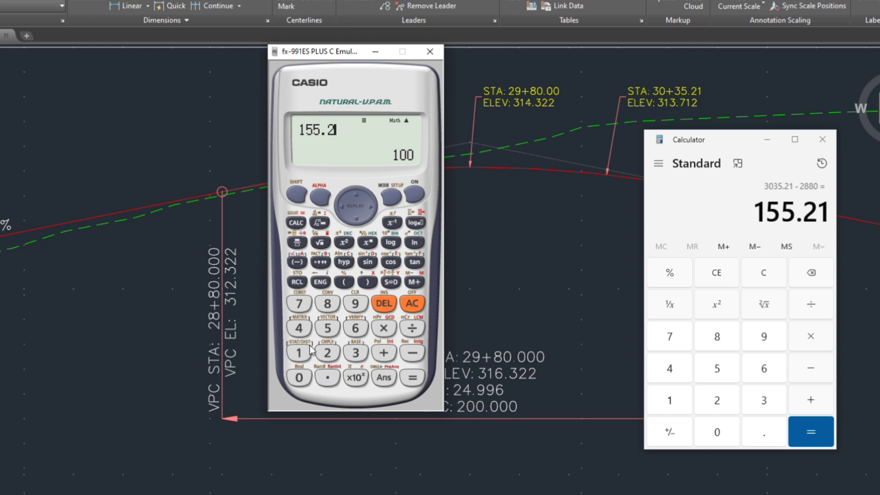
{"action": "left_click", "coordinate": [413, 378]}
{"action": "left_click", "coordinate": [413, 378]}
{"action": "left_click", "coordinate": [413, 377]}
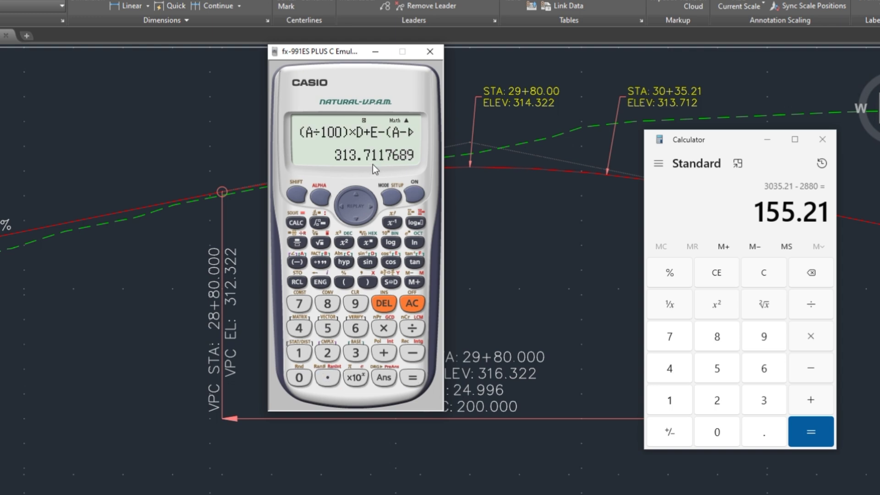
{"action": "left_click", "coordinate": [767, 139]}
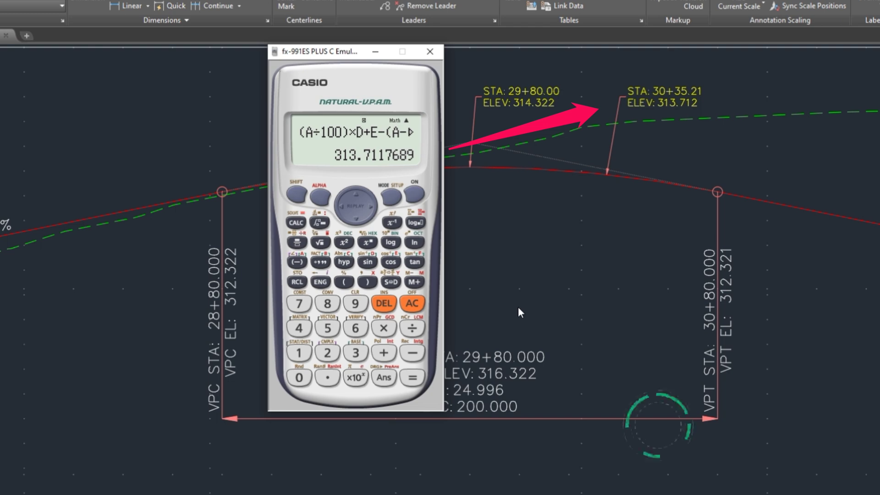